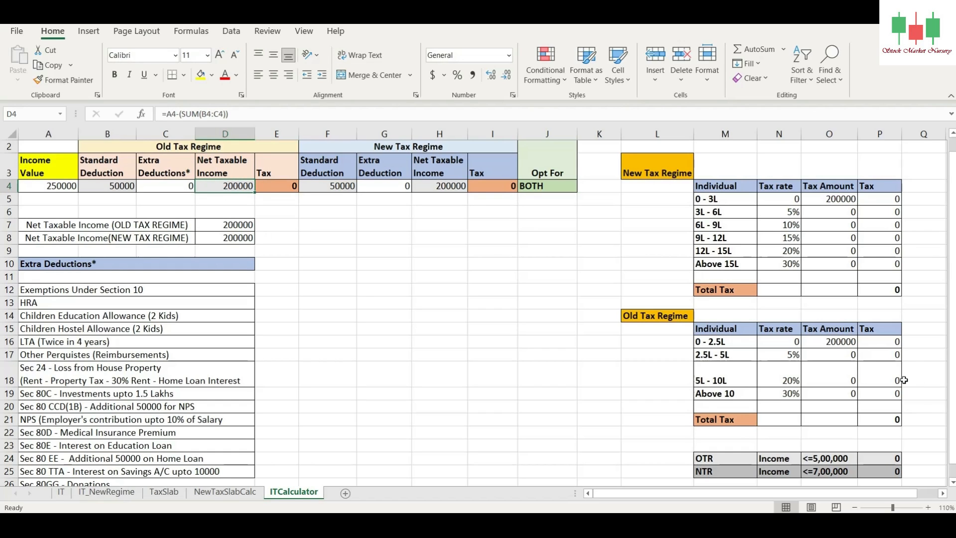
Step: Examine the old regime tax cell, the New Tax Regime deduction, net income and tax columns, and the Opt For formula
left_click(264, 186)
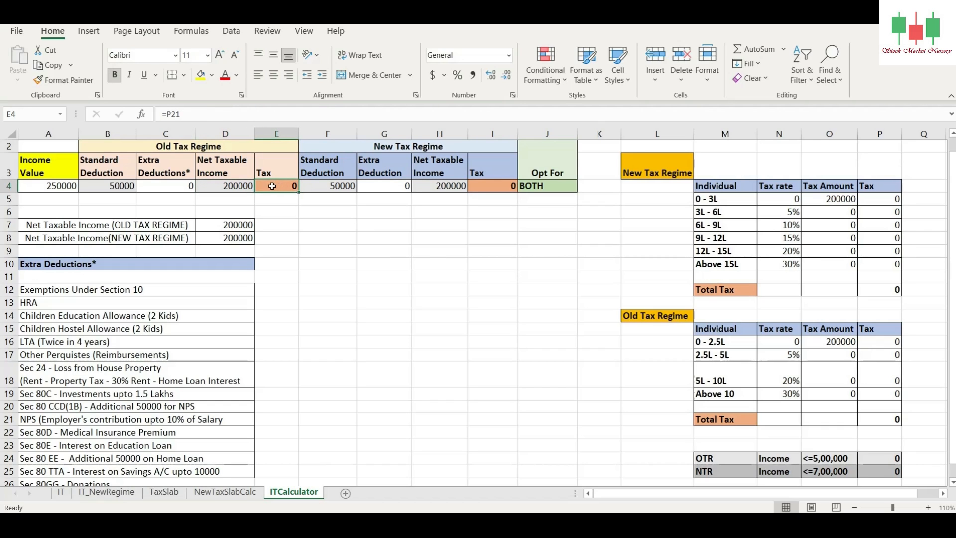
left_click(411, 147)
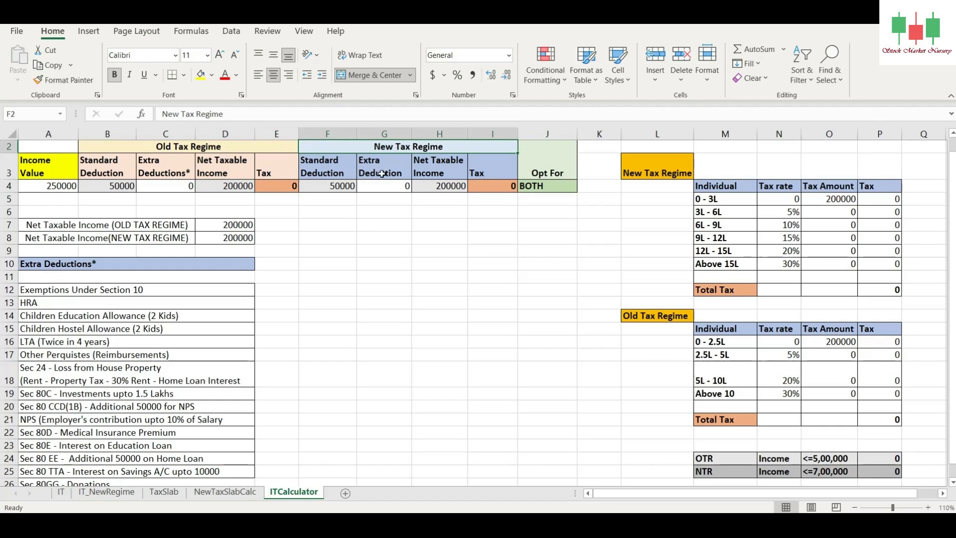
left_click(333, 173)
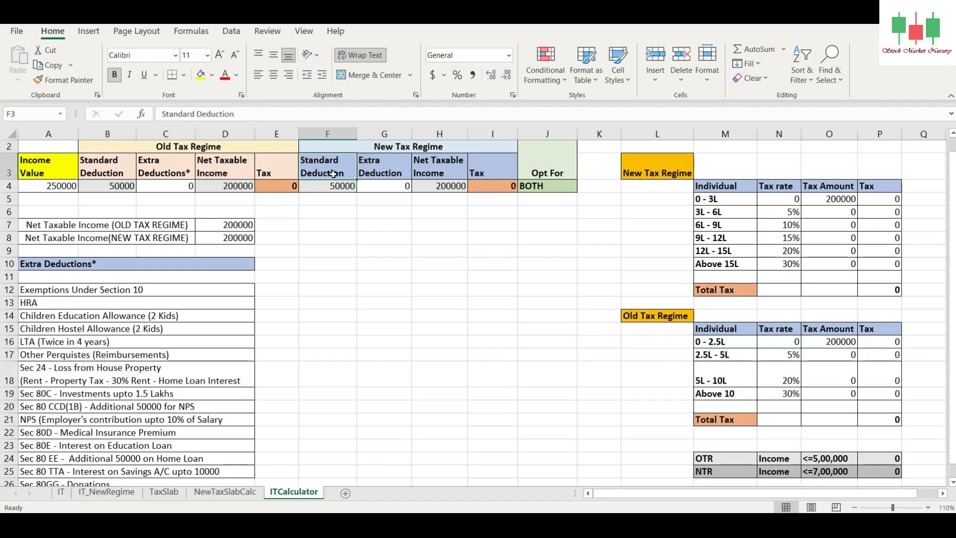
left_click(382, 166)
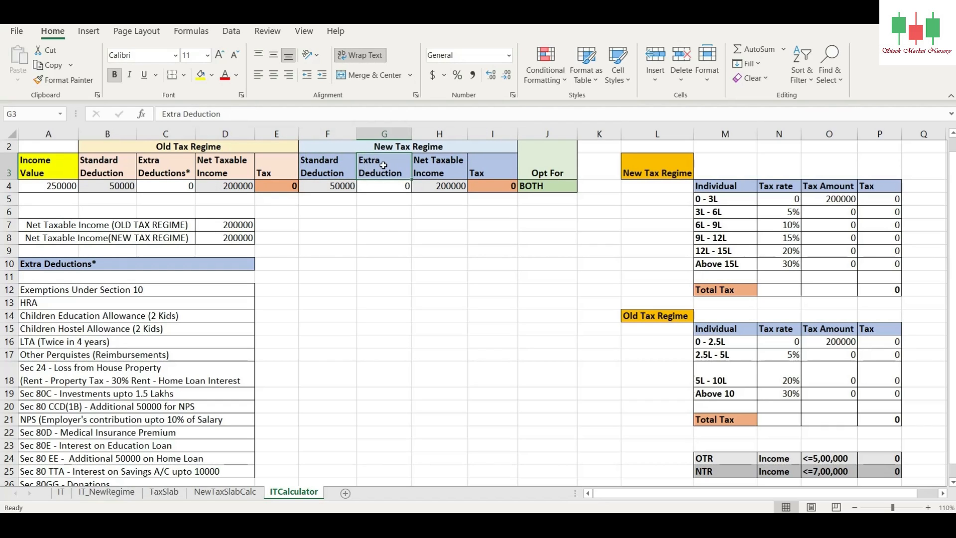
left_click(434, 167)
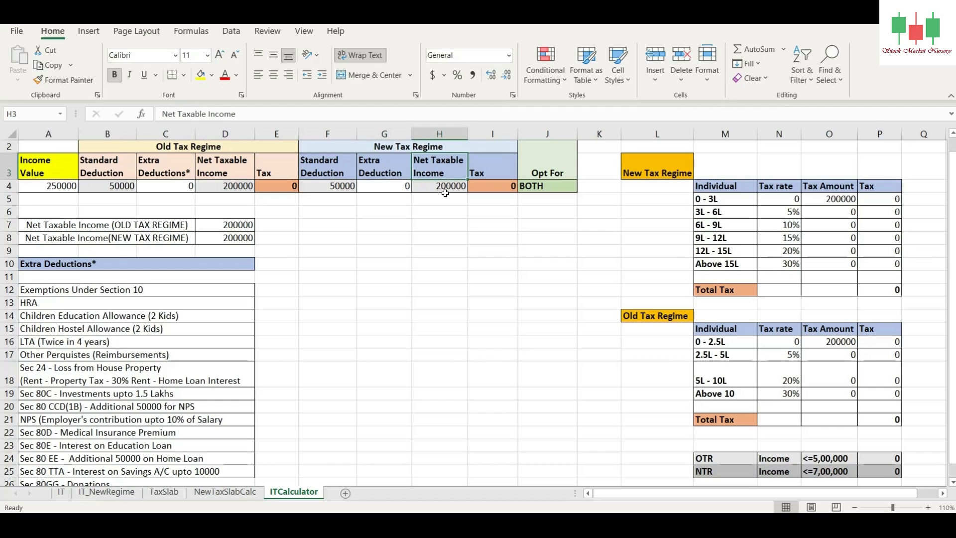
key("Right")
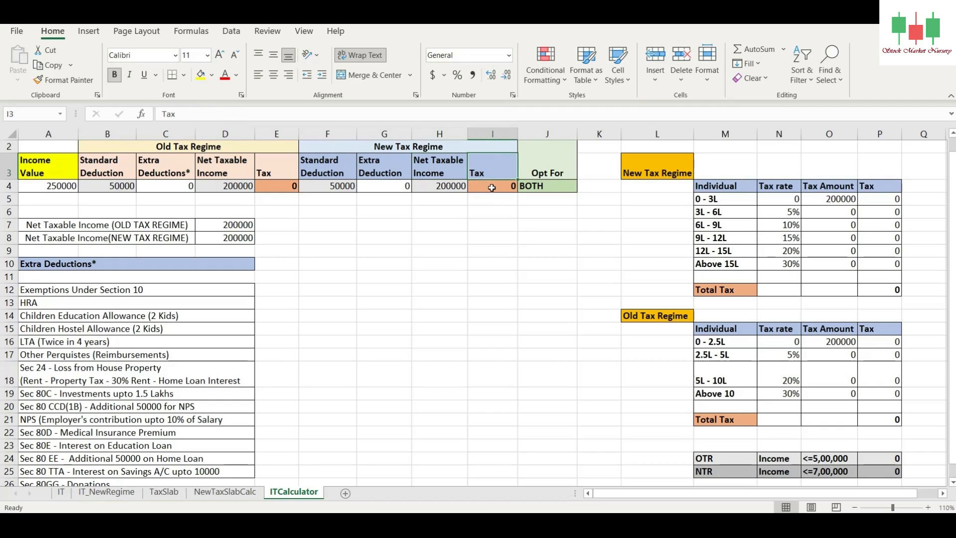
left_click(488, 187)
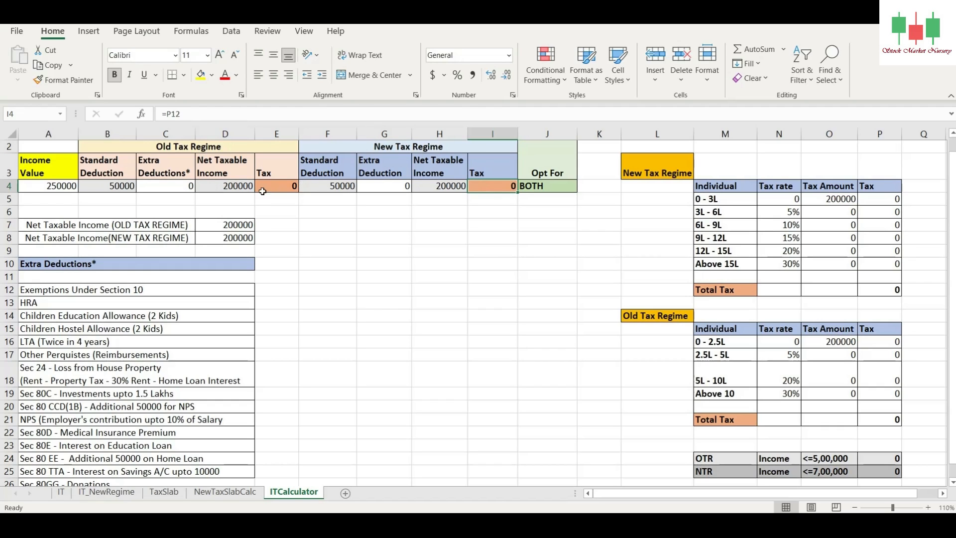
left_click(281, 185)
left_click(490, 188)
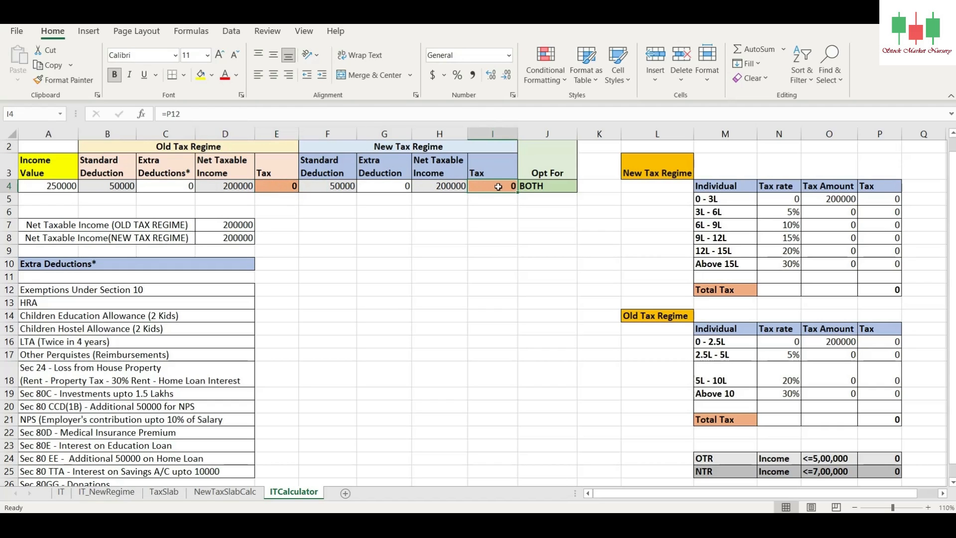
left_click(544, 190)
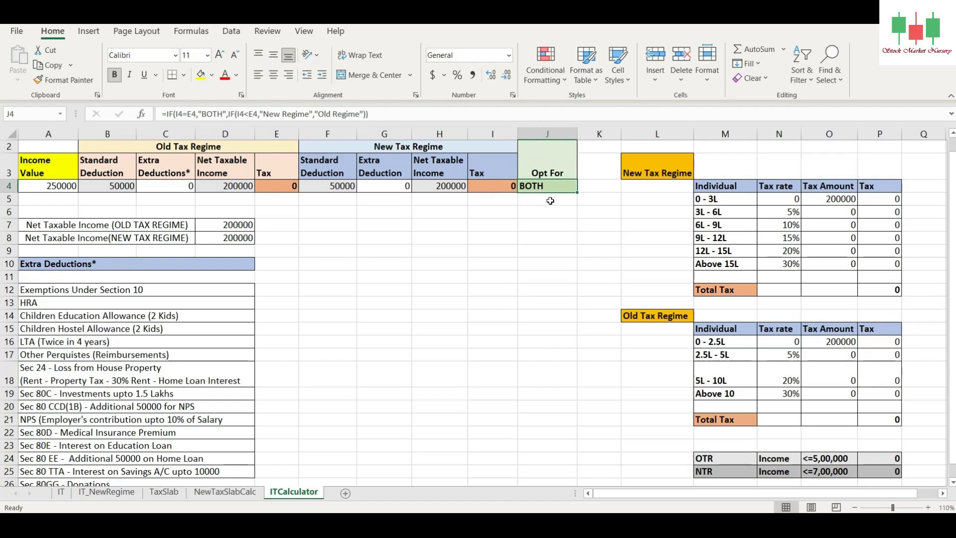
Step: Examine the Total Tax formulas in the New Tax Regime and Old Tax Regime slab tables
left_click(665, 167)
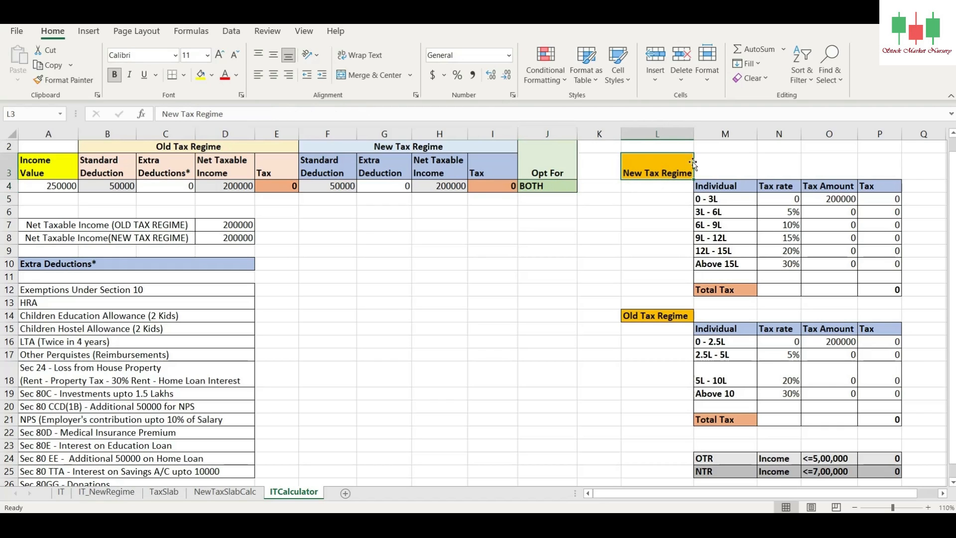
left_click(890, 290)
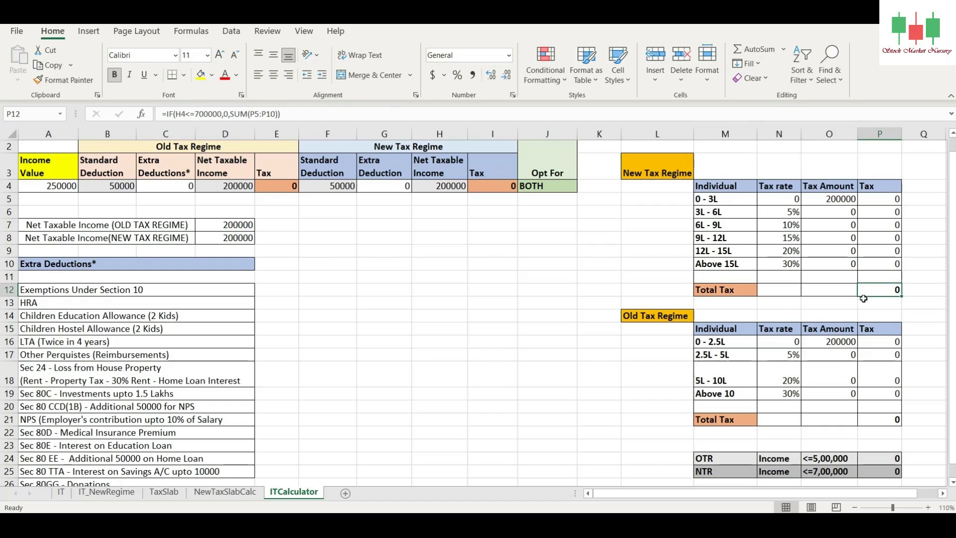
left_click(646, 314)
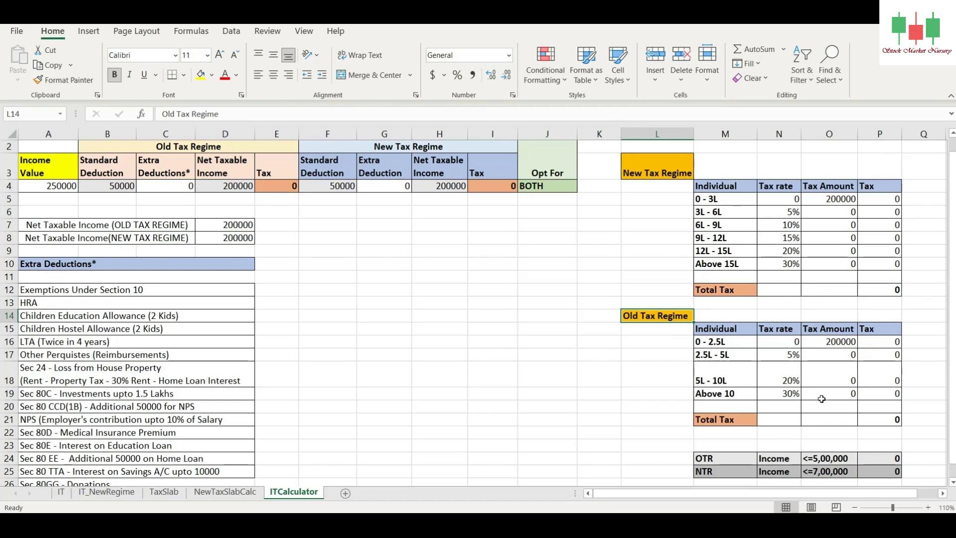
left_click(730, 419)
left_click(886, 420)
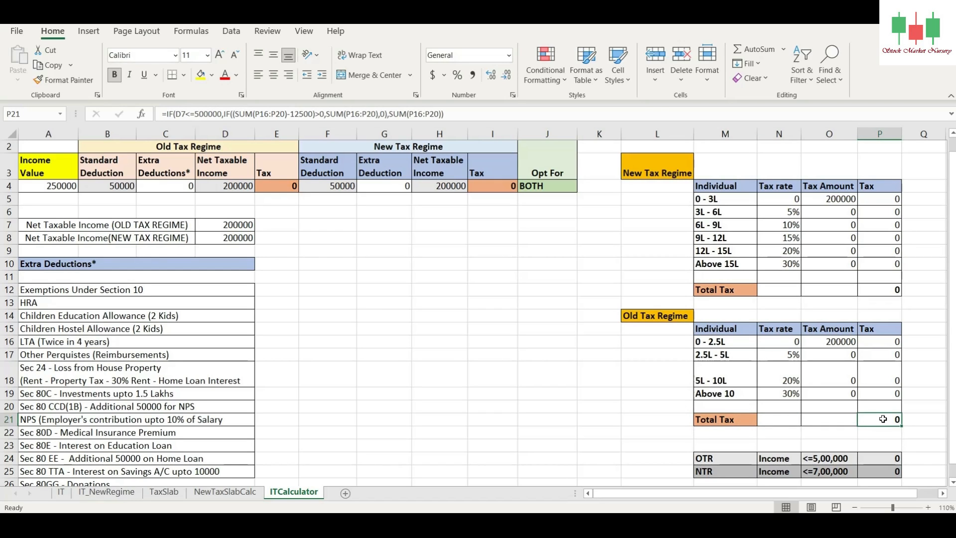
Step: Examine the income limits and tax values in the OTR and NTR rows below the slab tables
left_click(718, 458)
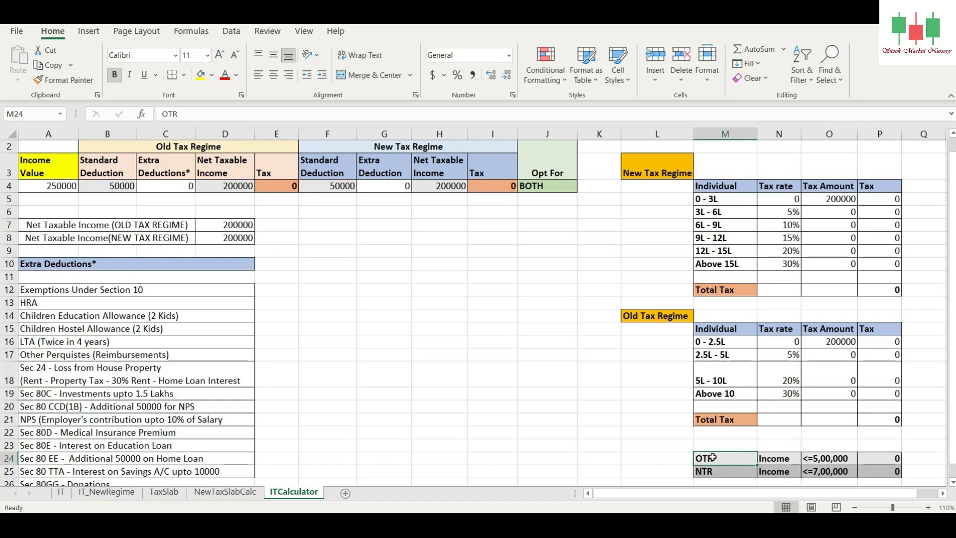
left_click(821, 460)
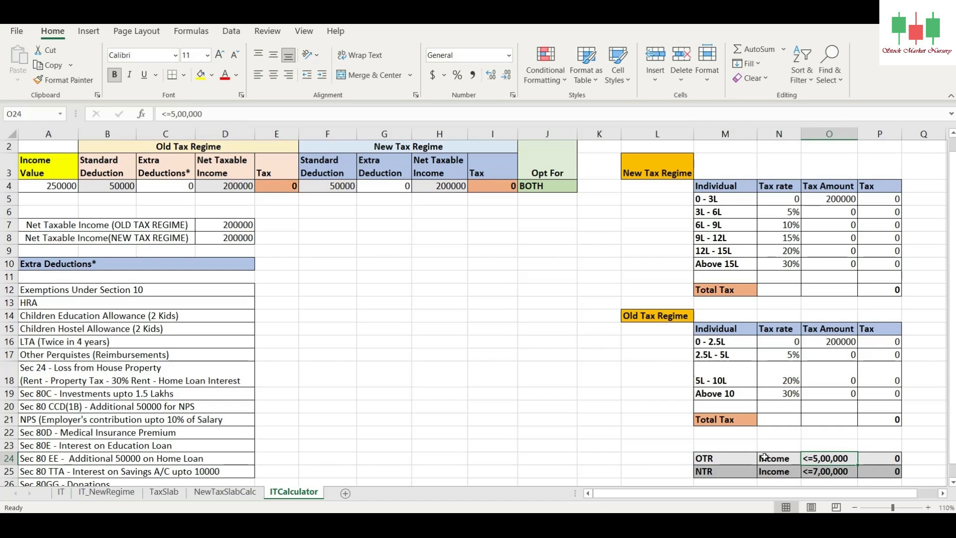
left_click(860, 455)
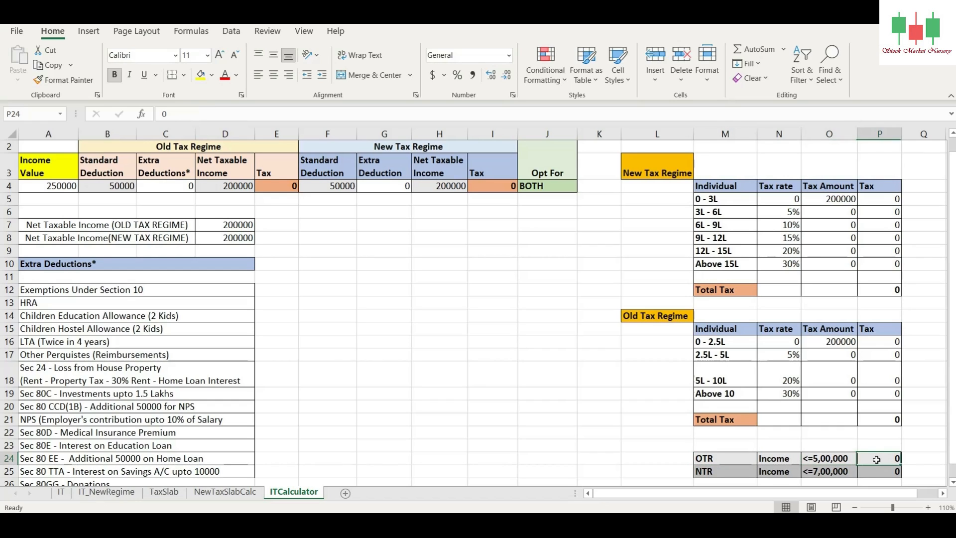
left_click(739, 472)
left_click(818, 471)
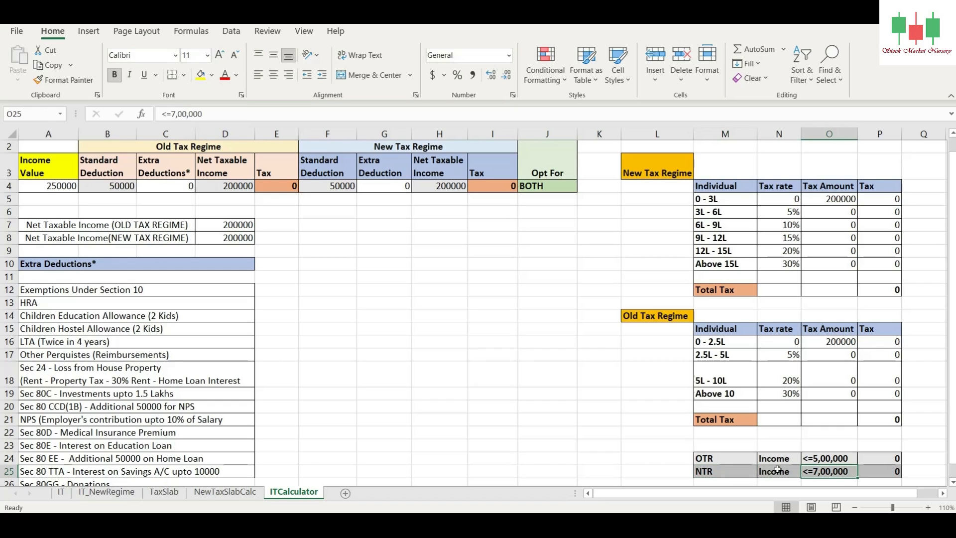
left_click(879, 473)
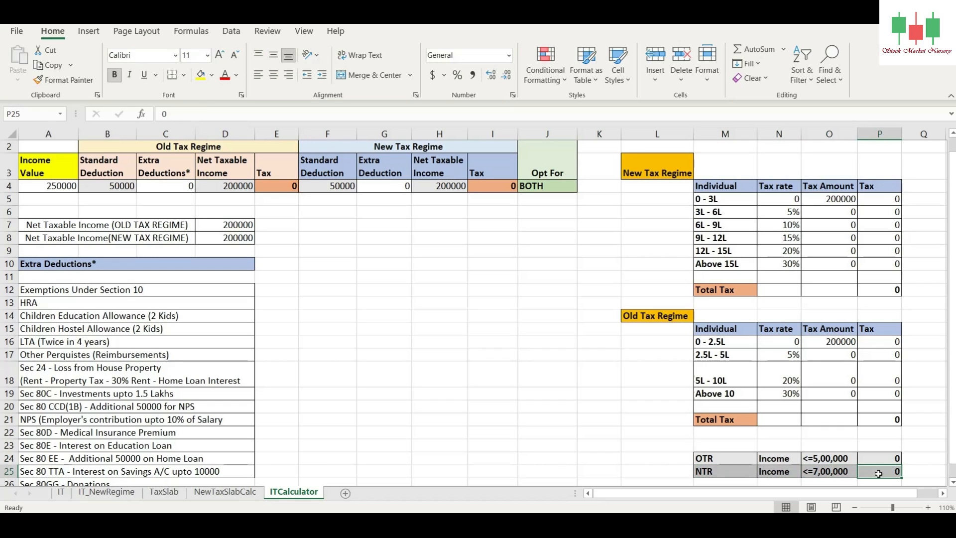
Step: Check how the Net Taxable Income summary rows relate to D4 and H4, and inspect the income value and new regime tax
left_click(185, 224)
left_click(230, 186)
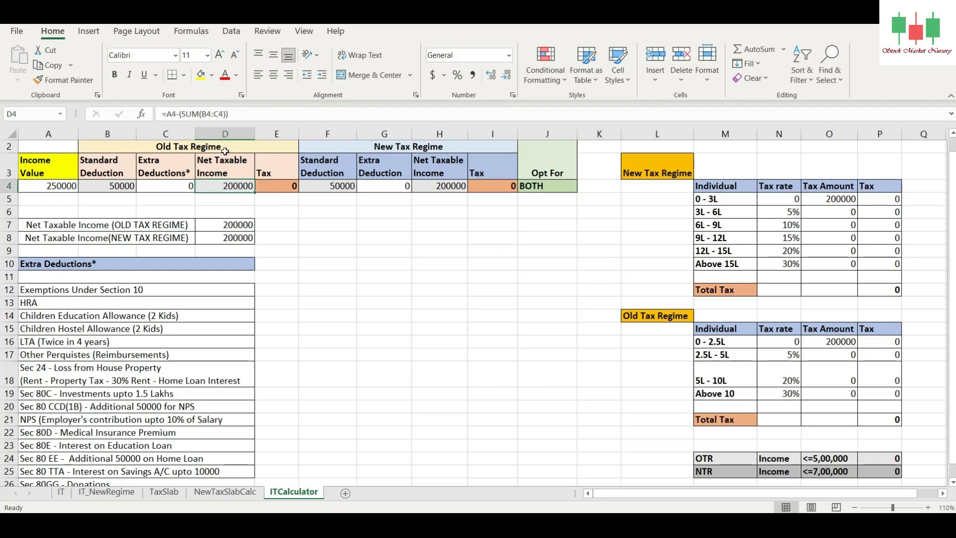
left_click(242, 225)
left_click(428, 188)
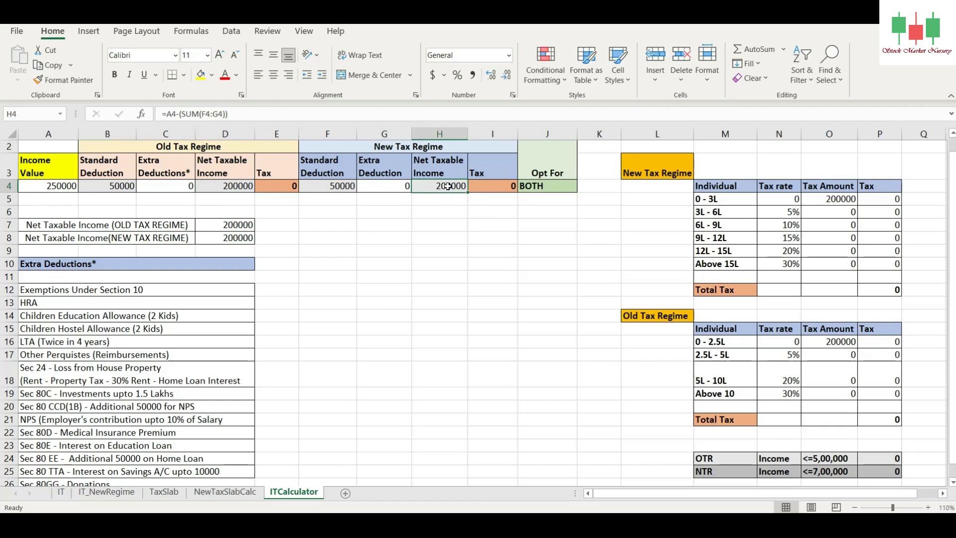
left_click(249, 238)
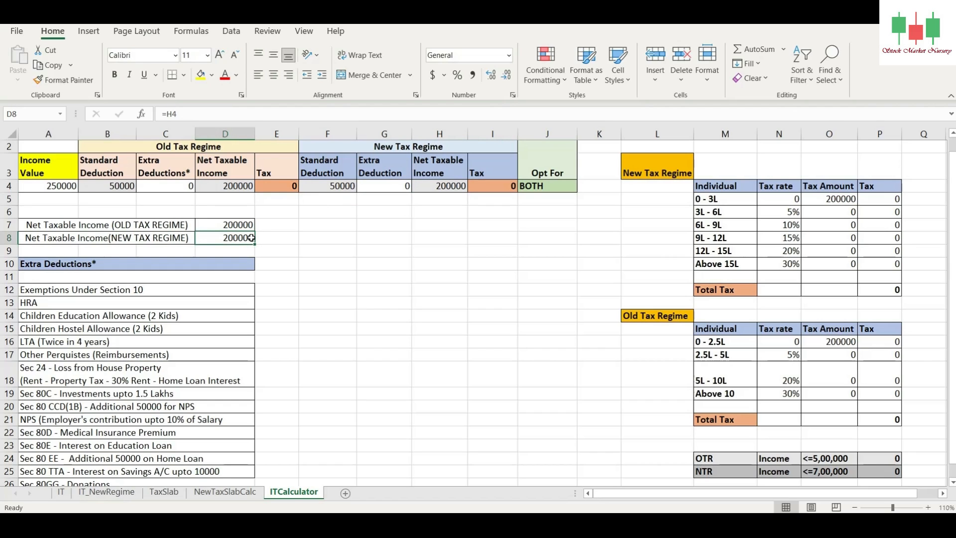
left_click(54, 185)
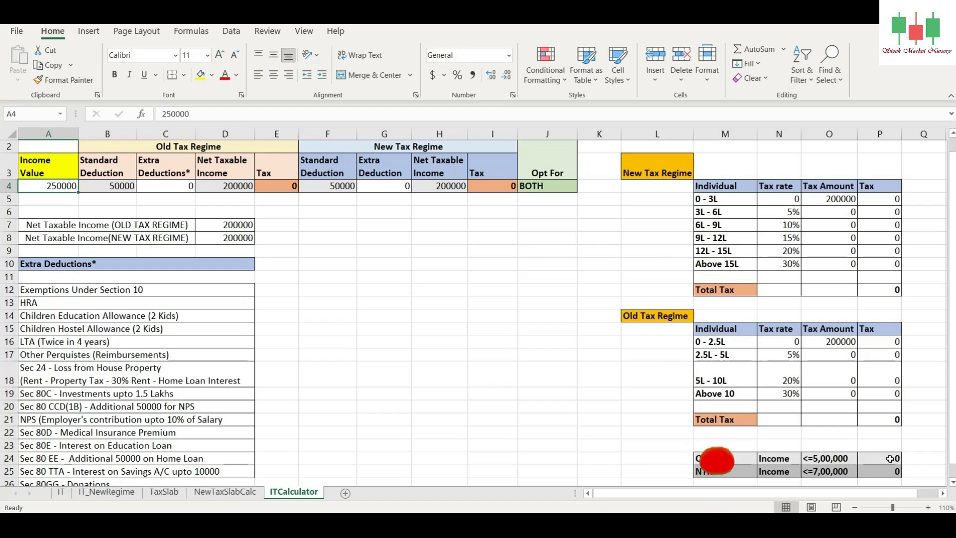
left_click(491, 189)
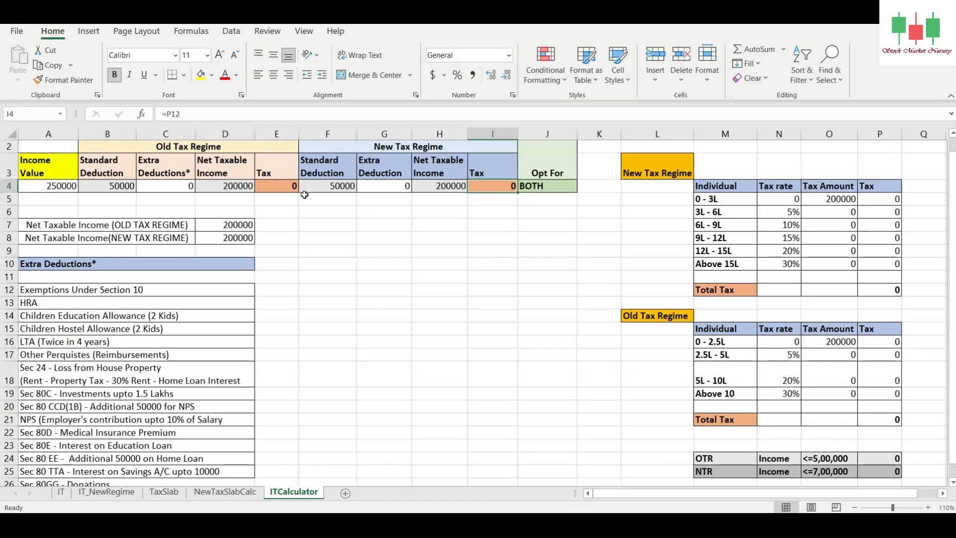
Step: Set the Income Value in A4 to 500000 and check the old regime tax
left_click(53, 186)
type("50000")
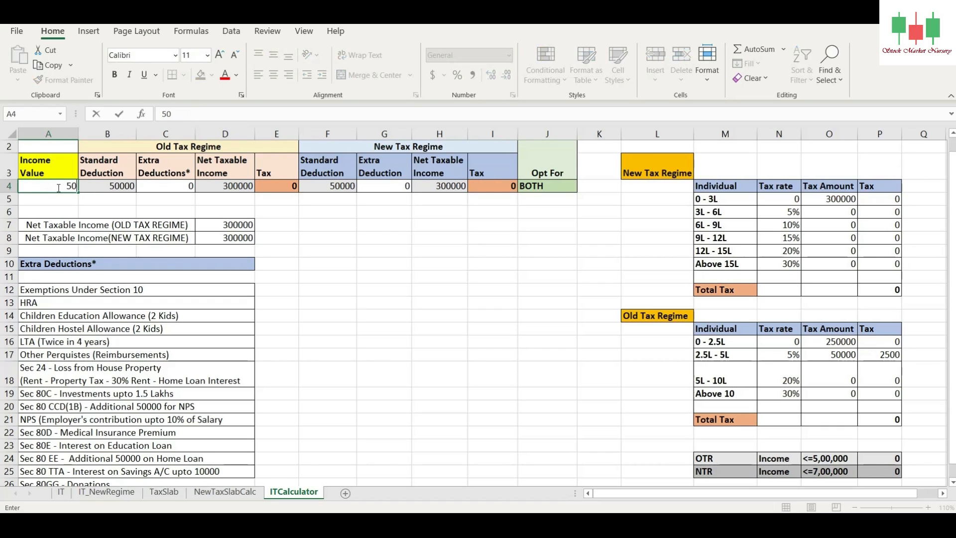
key("Return")
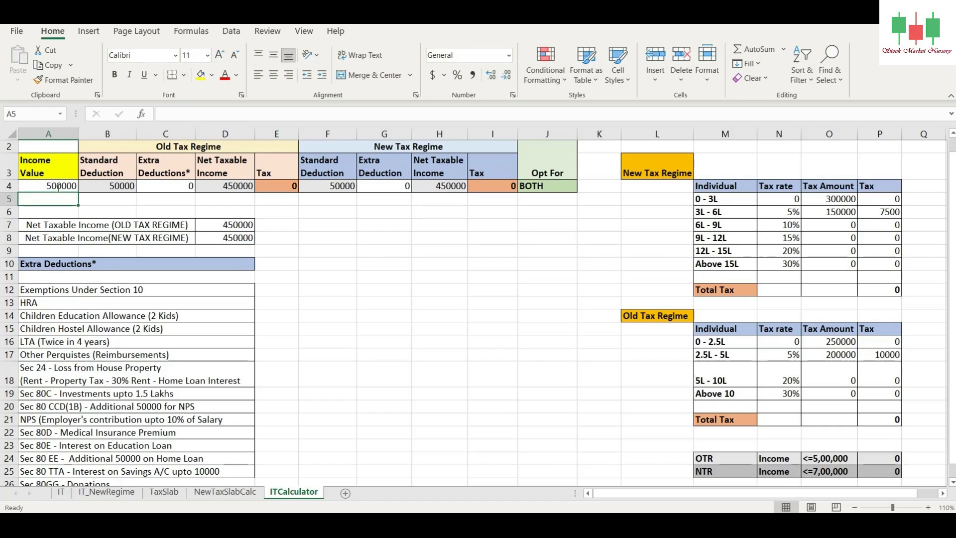
left_click(274, 186)
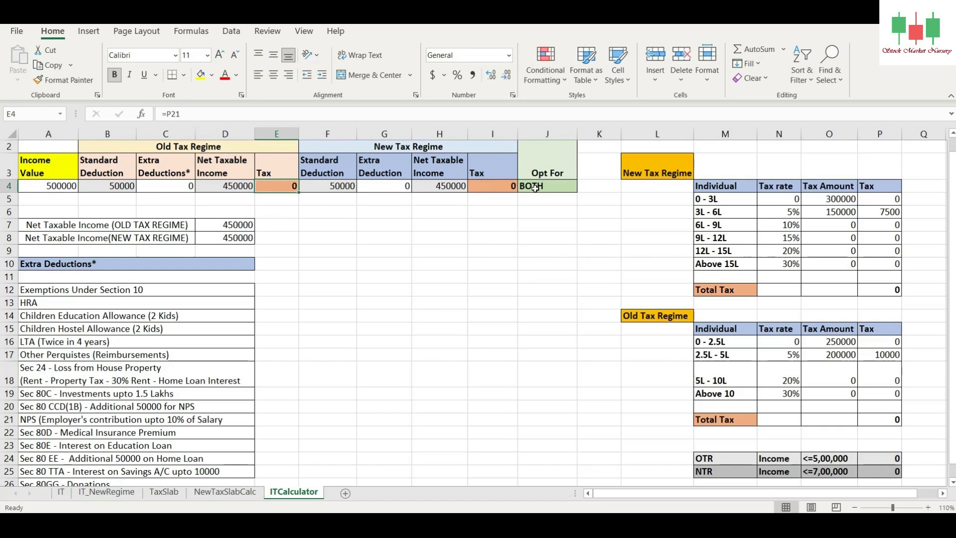
Step: Set the Income Value in A4 to 600000 and check the tax under both regimes and the Opt For recommendation
left_click(50, 186)
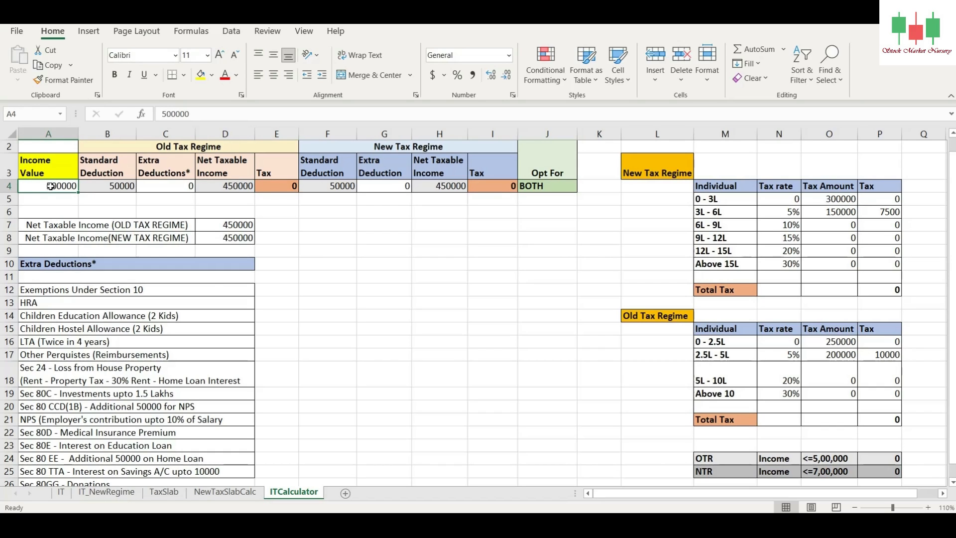
type("600000")
key("Return")
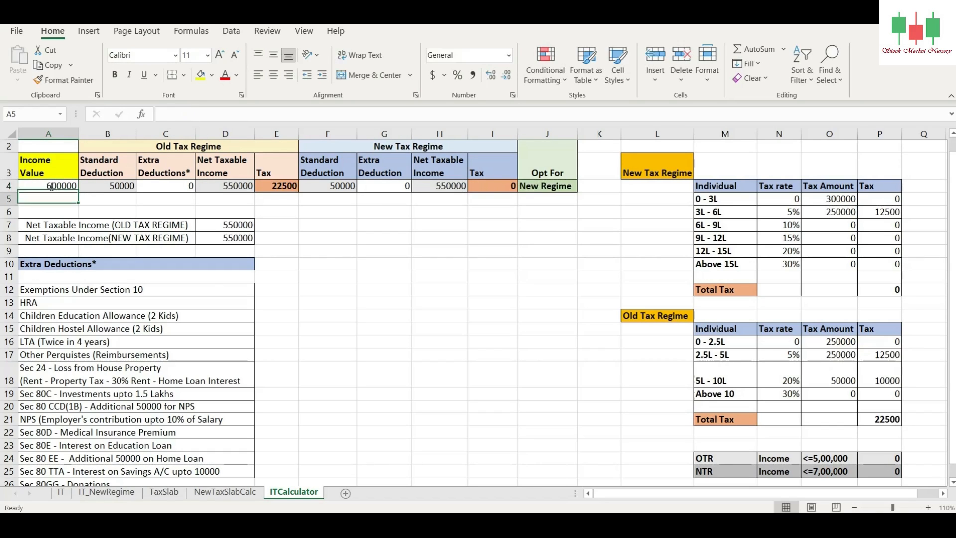
left_click(51, 186)
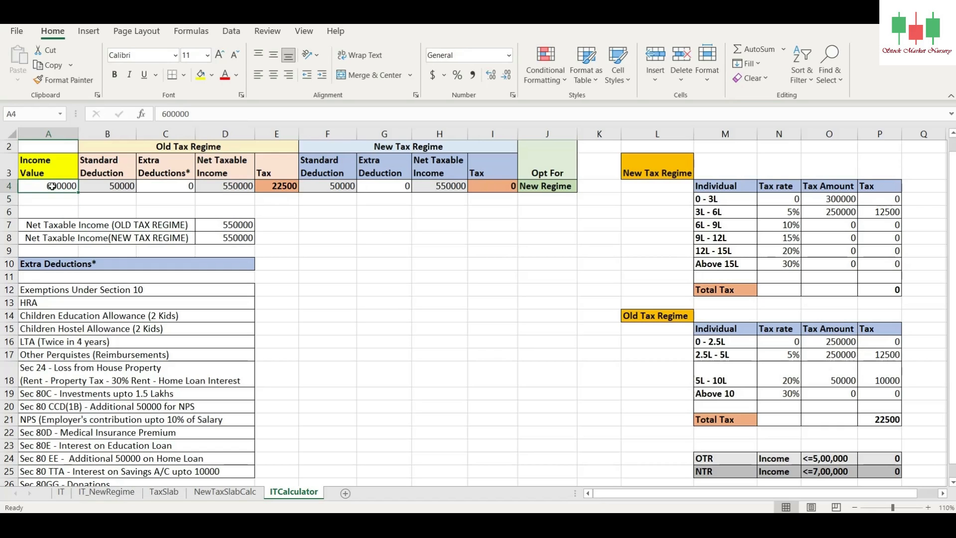
left_click(266, 191)
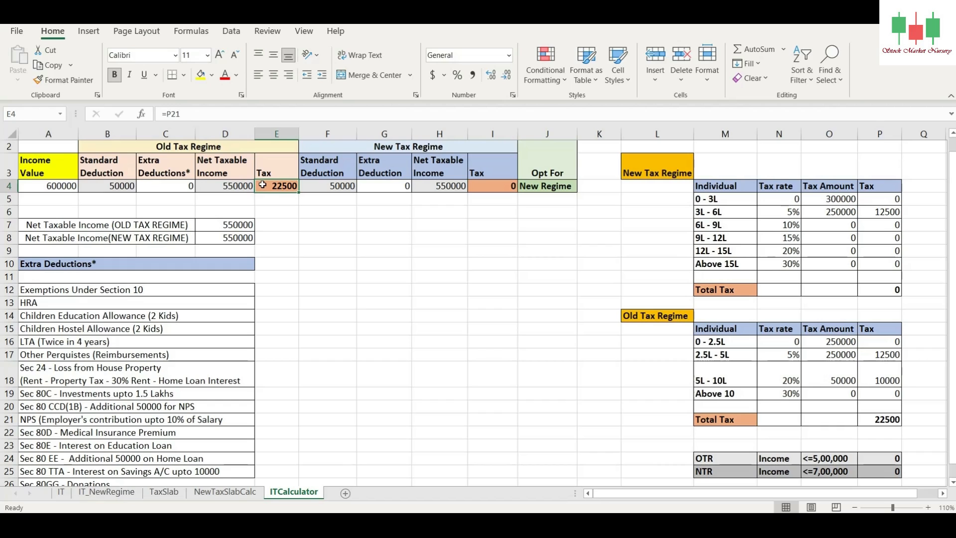
left_click(494, 188)
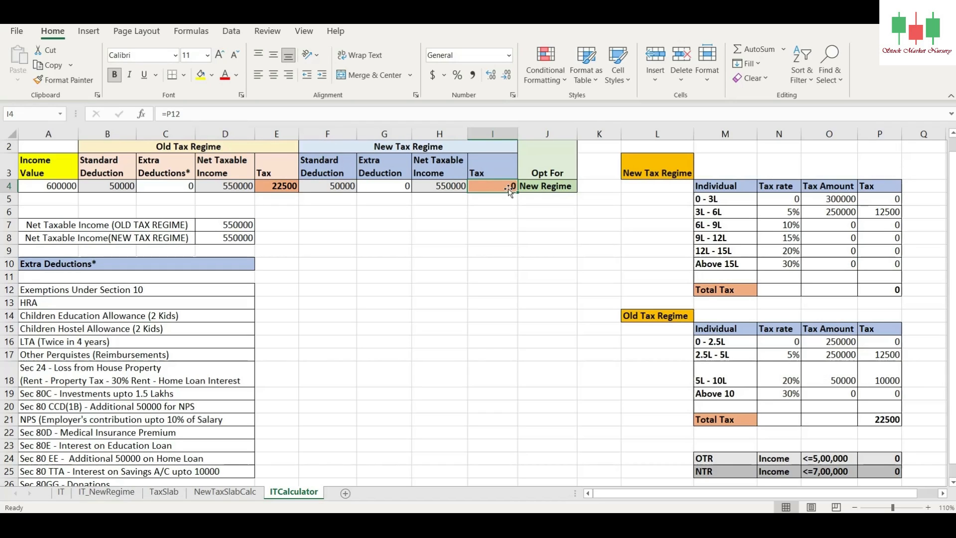
left_click(553, 189)
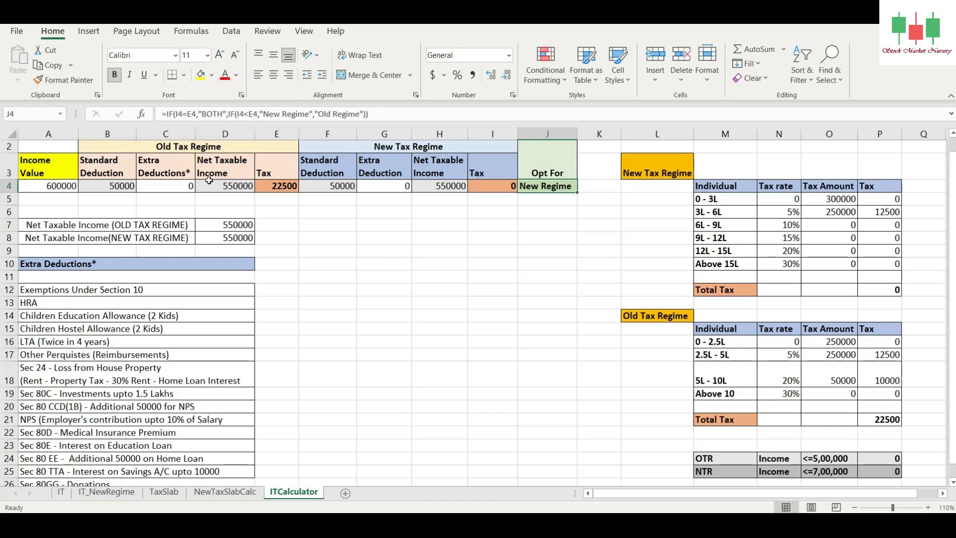
Step: Set the old regime's Extra Deductions in C4 to 50000 and check its net taxable income
left_click(170, 187)
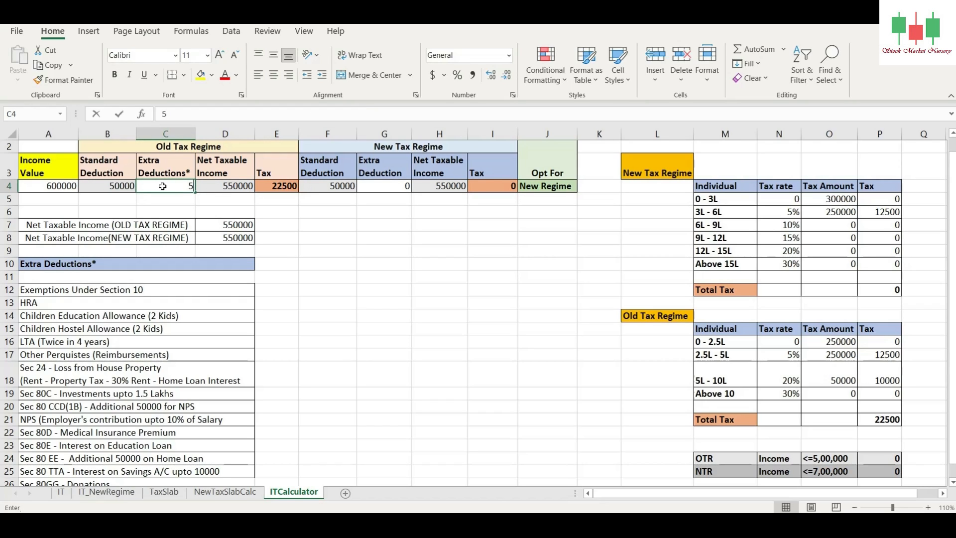
type("50000")
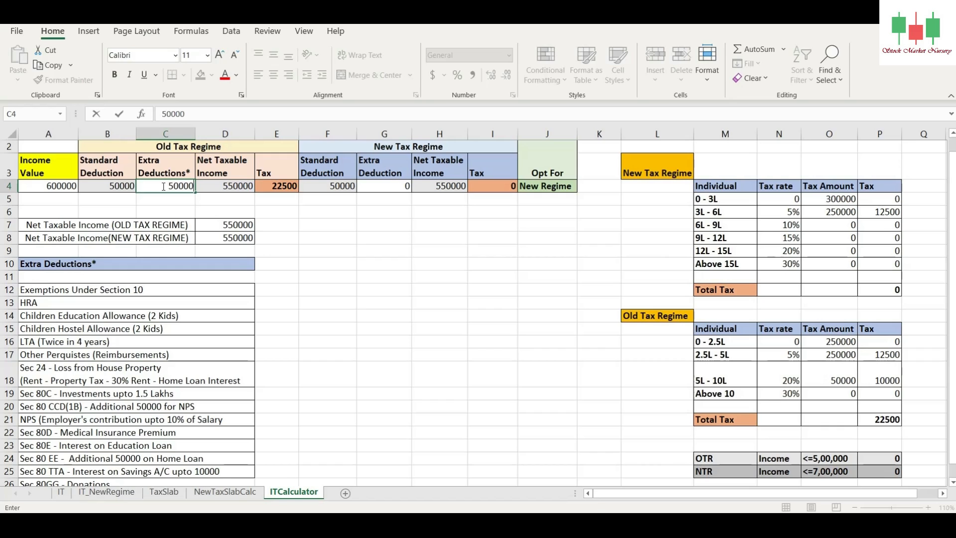
key("Return")
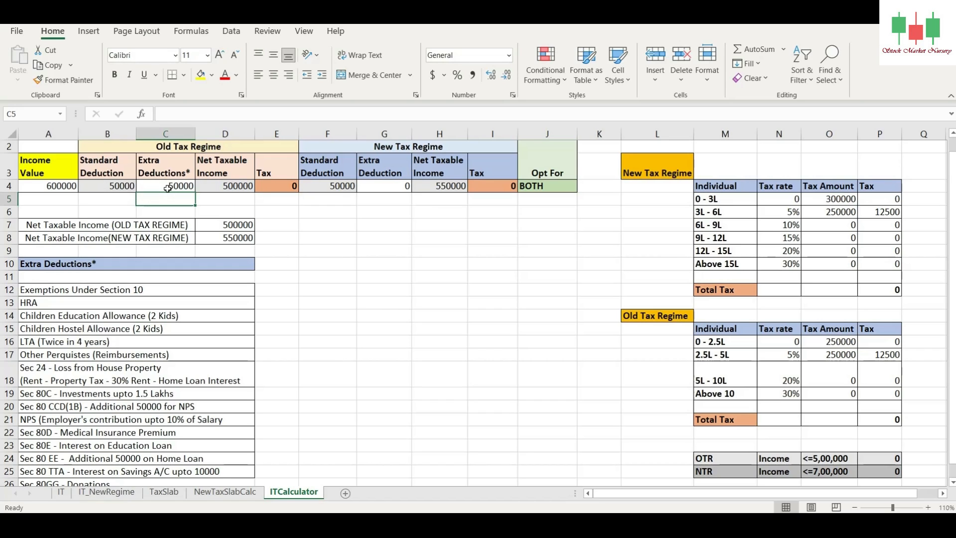
left_click(235, 185)
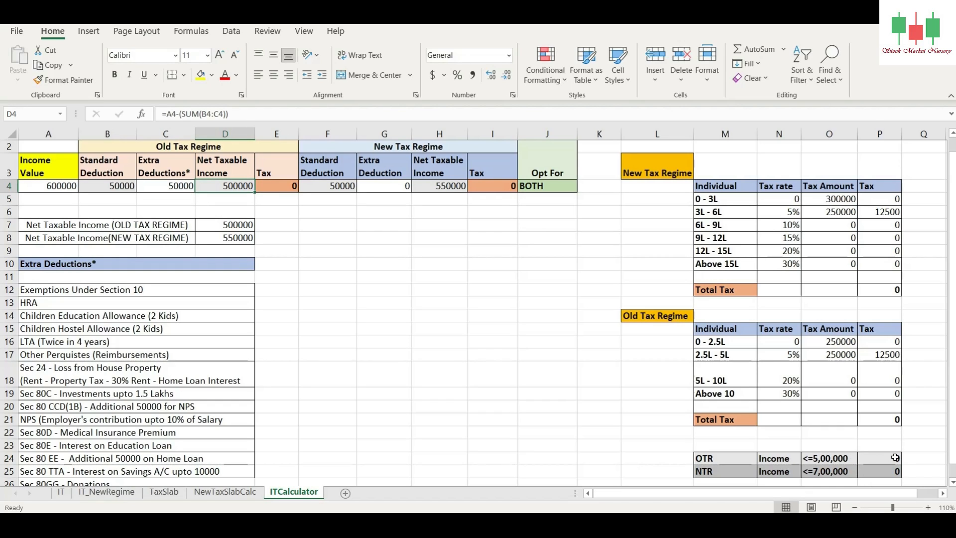
Step: Inspect the tax under both regimes, set the Income Value in A4 to 700000 and check the Opt For recommendation
left_click(277, 184)
left_click(493, 187)
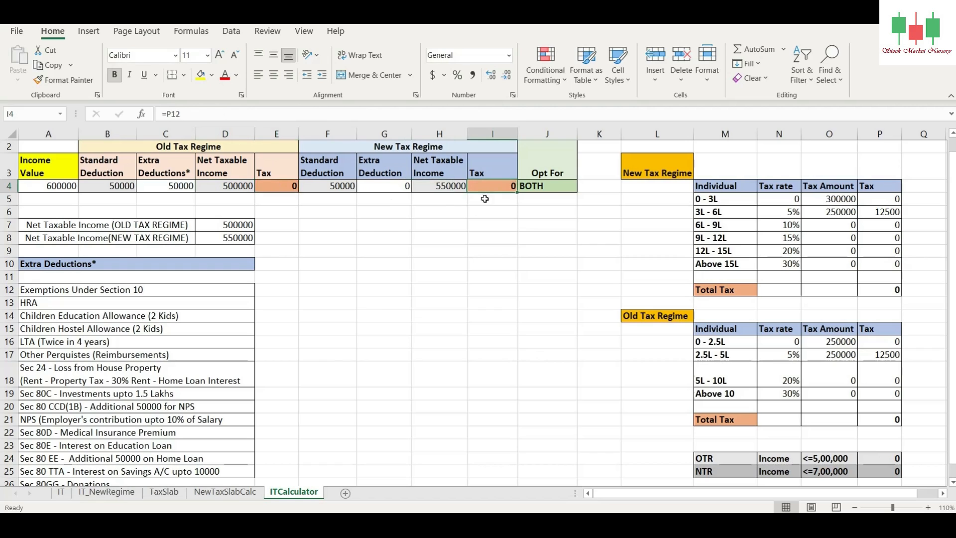
left_click(53, 182)
type("7000")
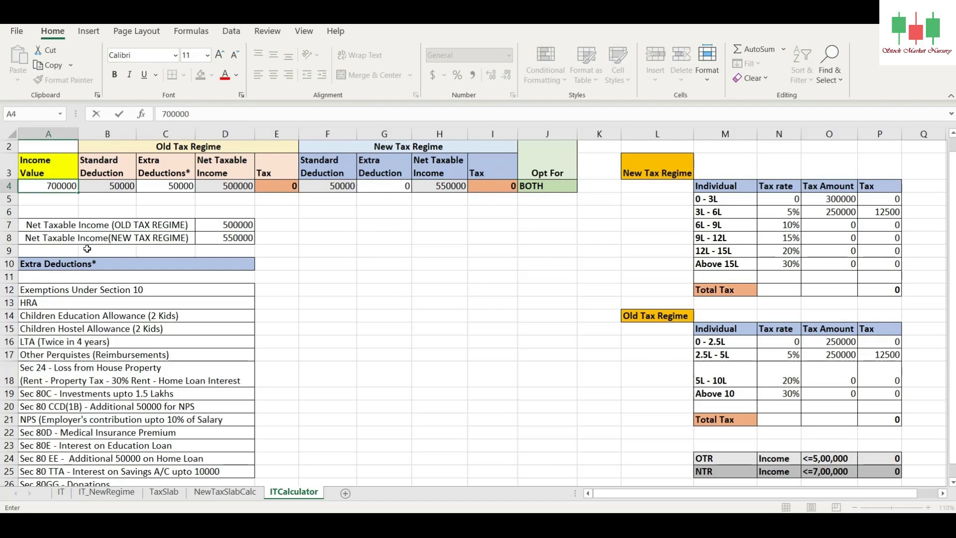
key("Return")
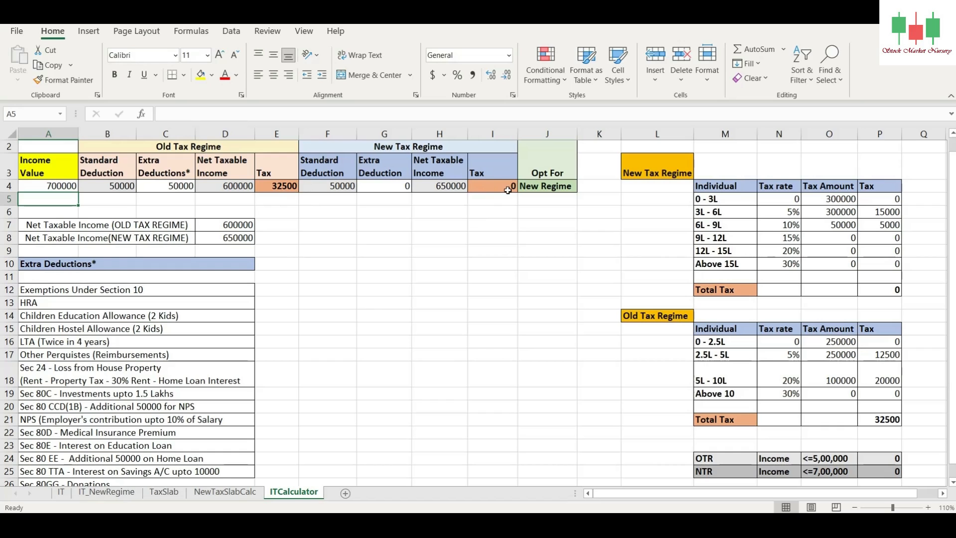
left_click(563, 188)
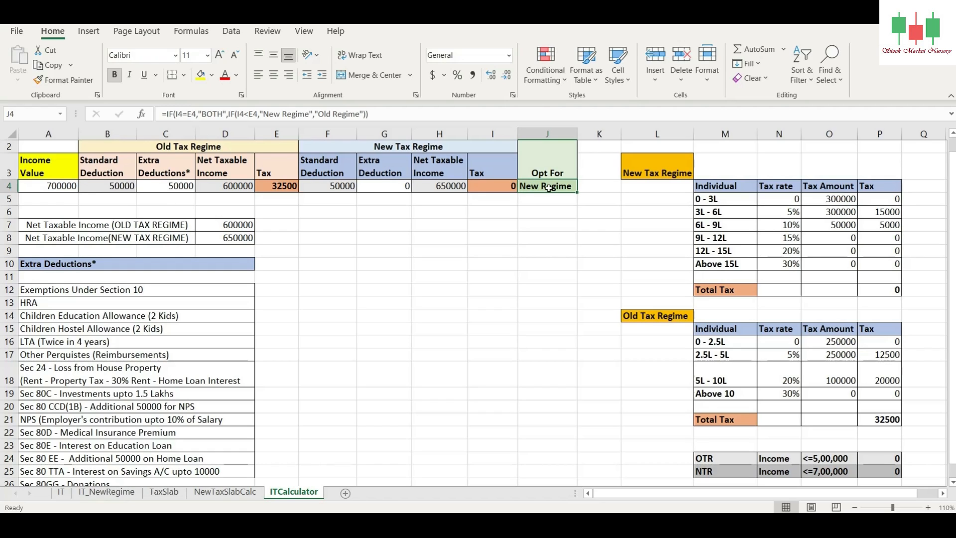
Step: Set the old regime's Extra Deductions in C4 to 150000
left_click(179, 186)
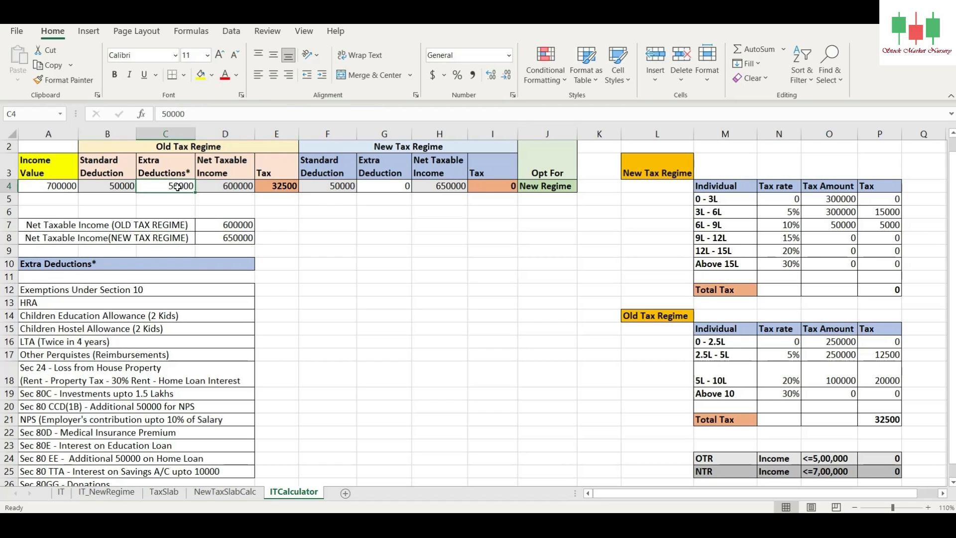
type("150000")
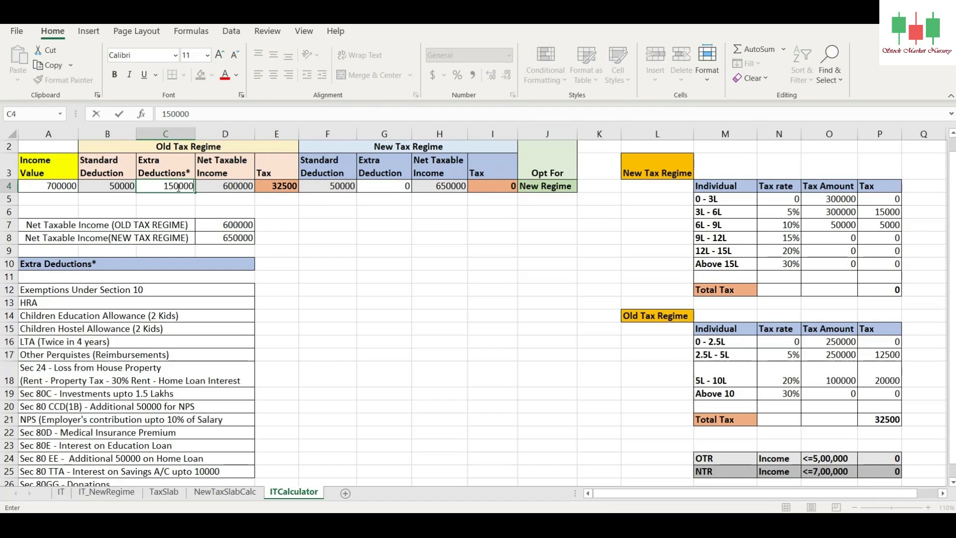
key("Return")
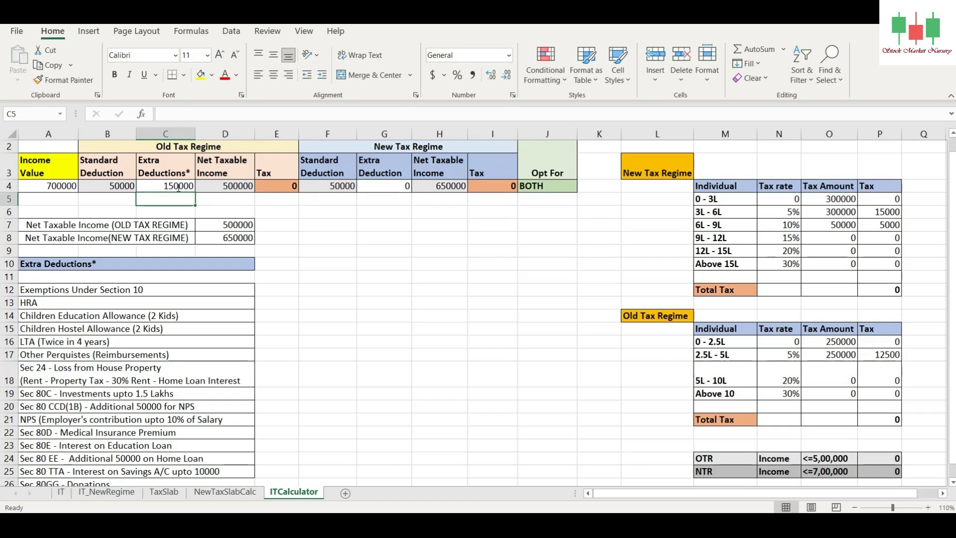
left_click(179, 188)
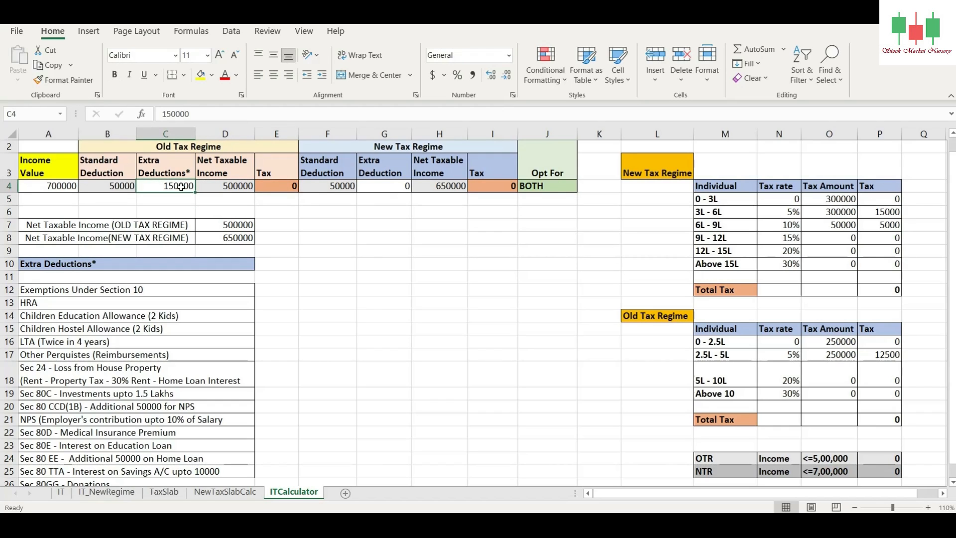
Step: Enter 150000 in F19 beside the Sec 80C row and review the HRA, LTA and Sec 24 rows for further deductions
left_click(338, 393)
type("150000")
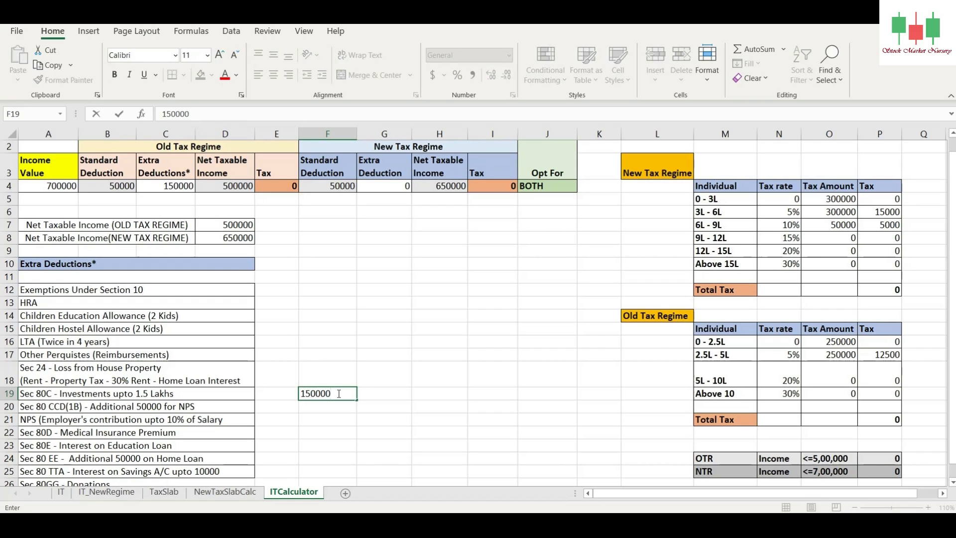
key("Return")
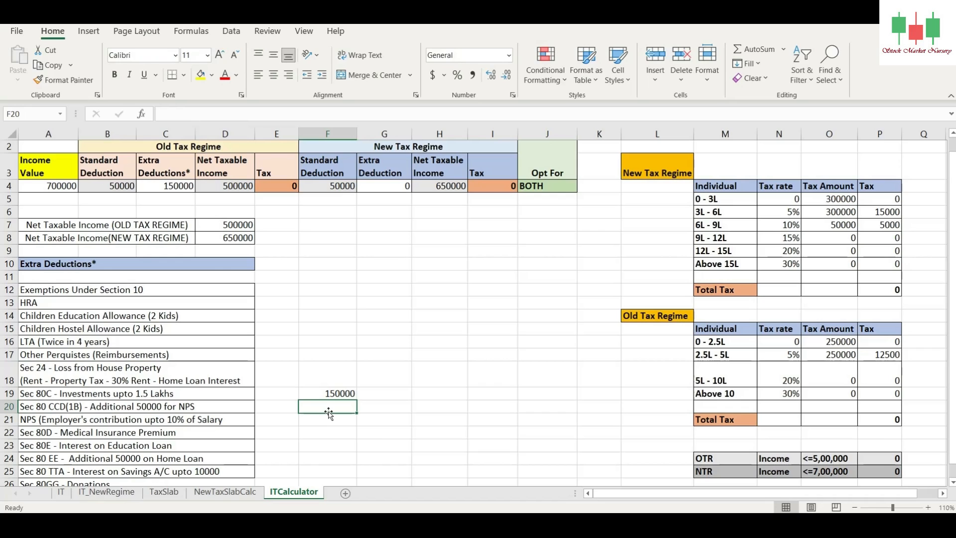
left_click(325, 305)
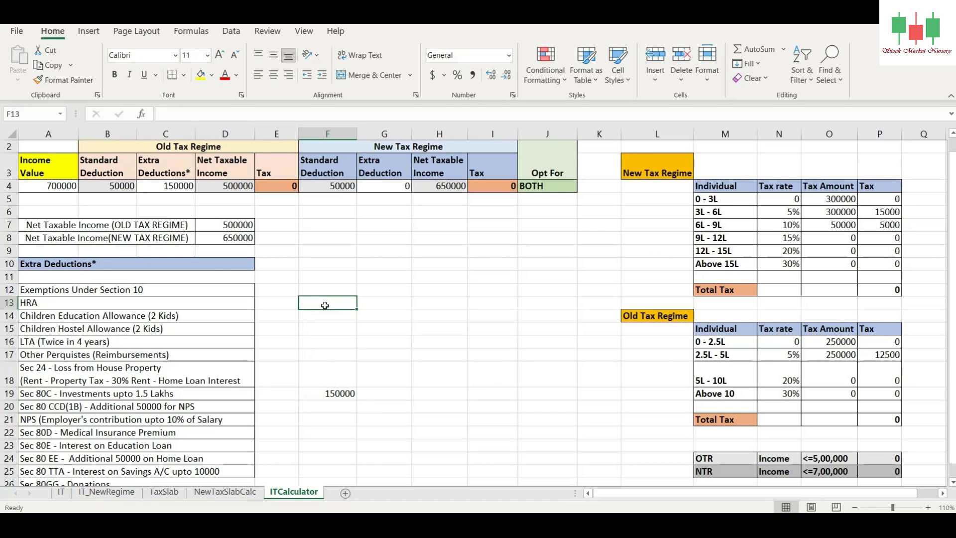
left_click(332, 340)
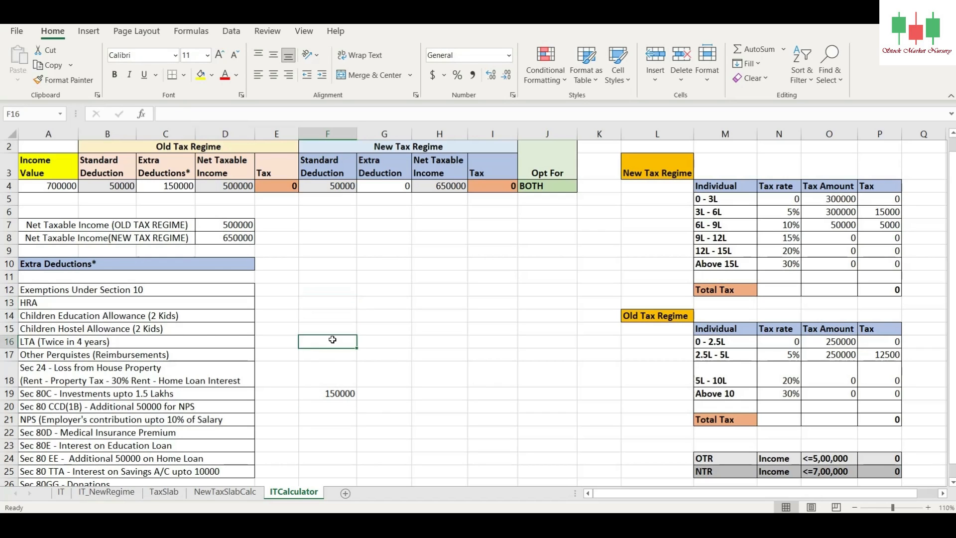
left_click(337, 371)
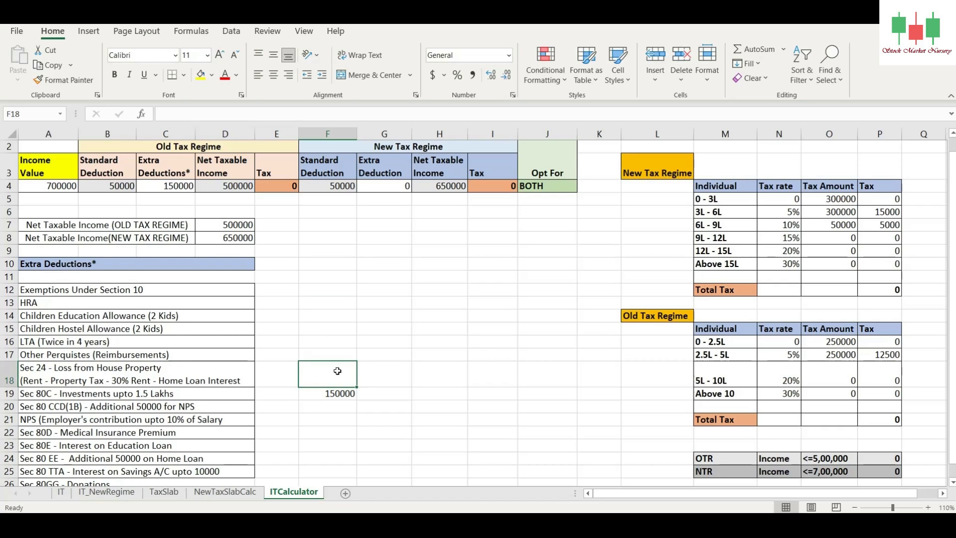
left_click(170, 187)
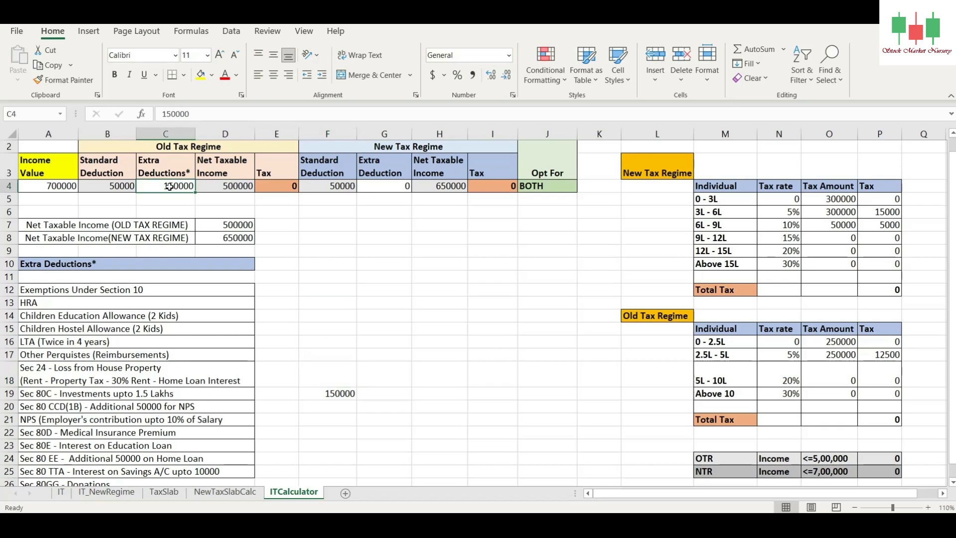
Step: Set the Income Value in A4 to 750000 and check the old regime tax
left_click(60, 183)
type("750000")
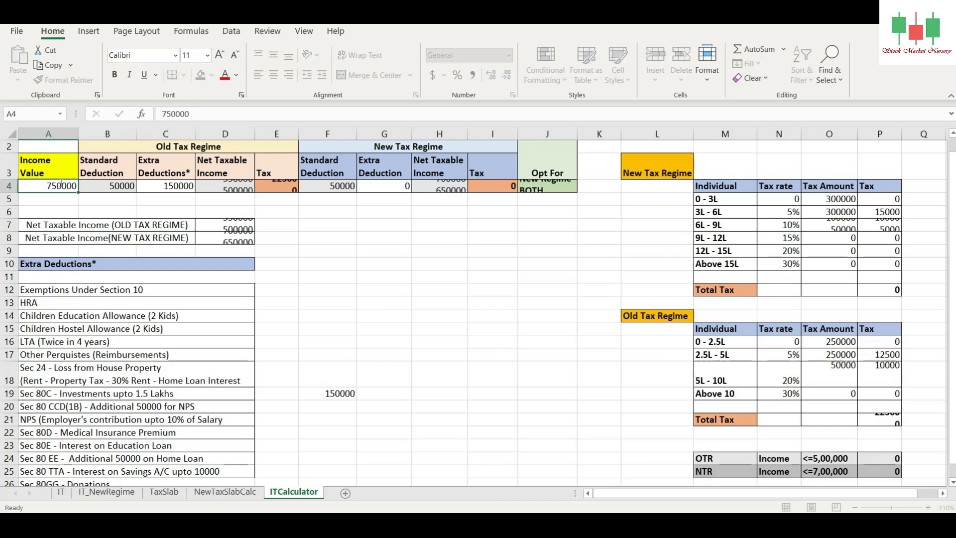
key("Return")
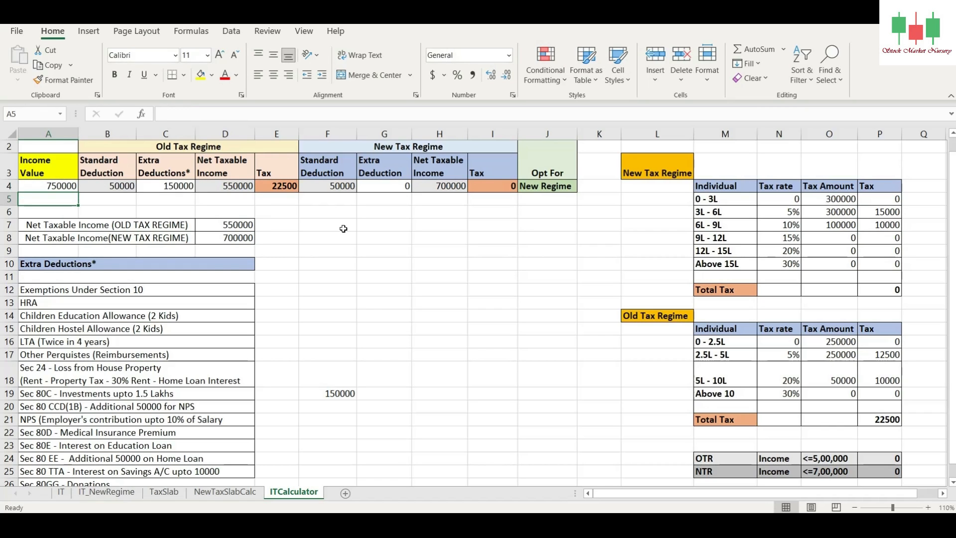
left_click(279, 185)
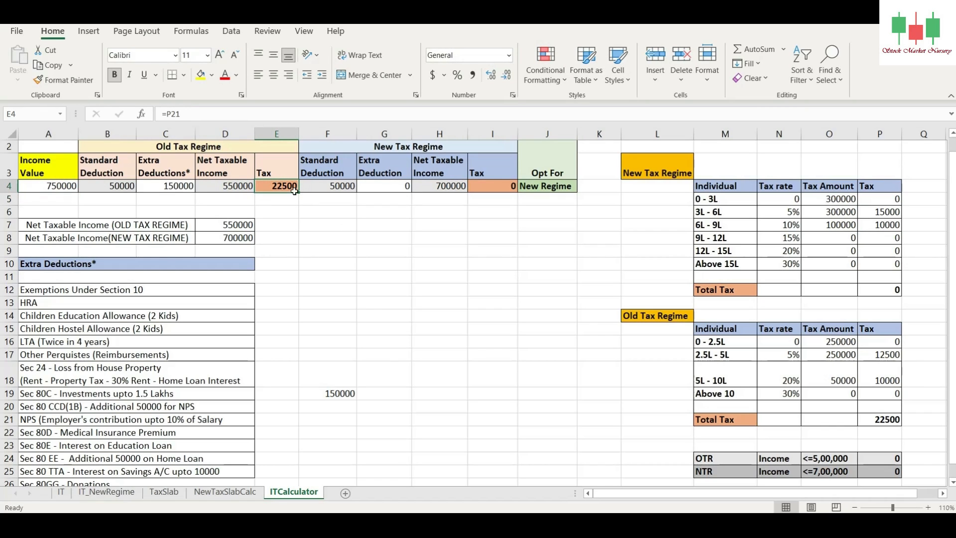
Step: Set the old regime's Extra Deductions in C4 to 0 and check the new regime tax
left_click(177, 187)
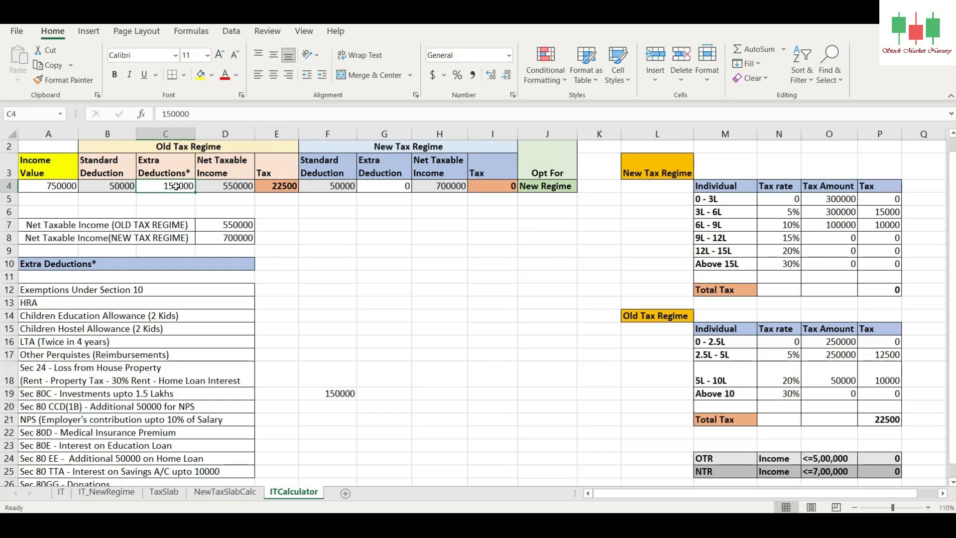
type("0")
key("Return")
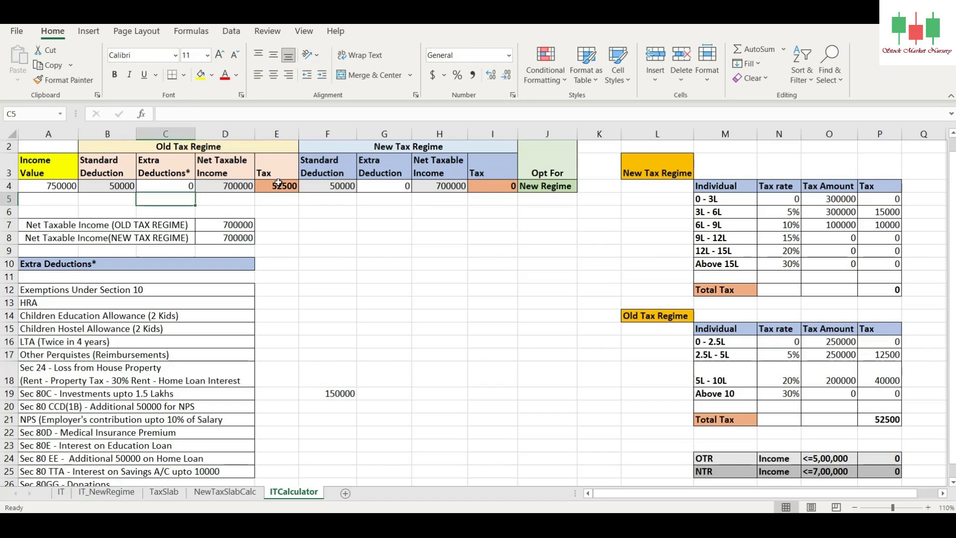
left_click(498, 186)
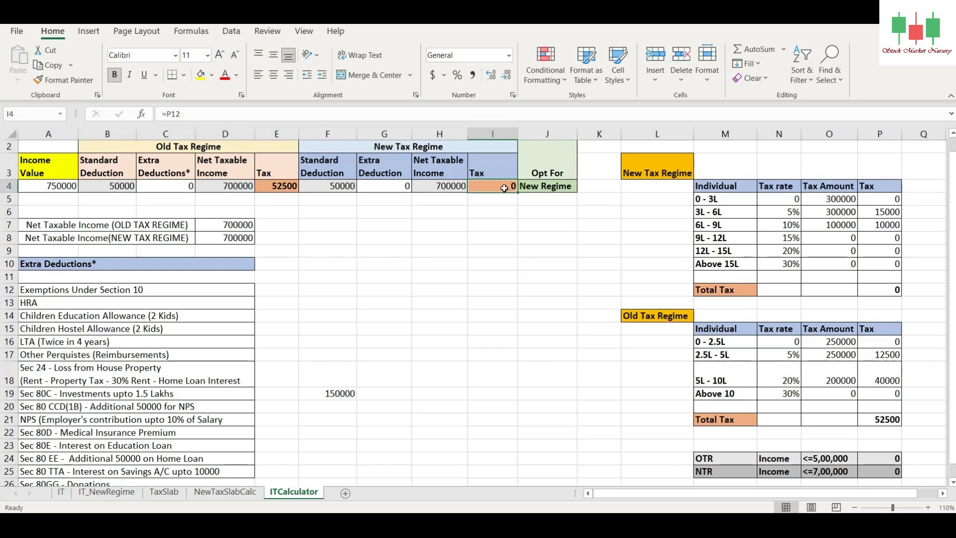
Step: Check the NTR income limit against the new regime's standard deduction, net taxable income and tax
left_click(827, 473)
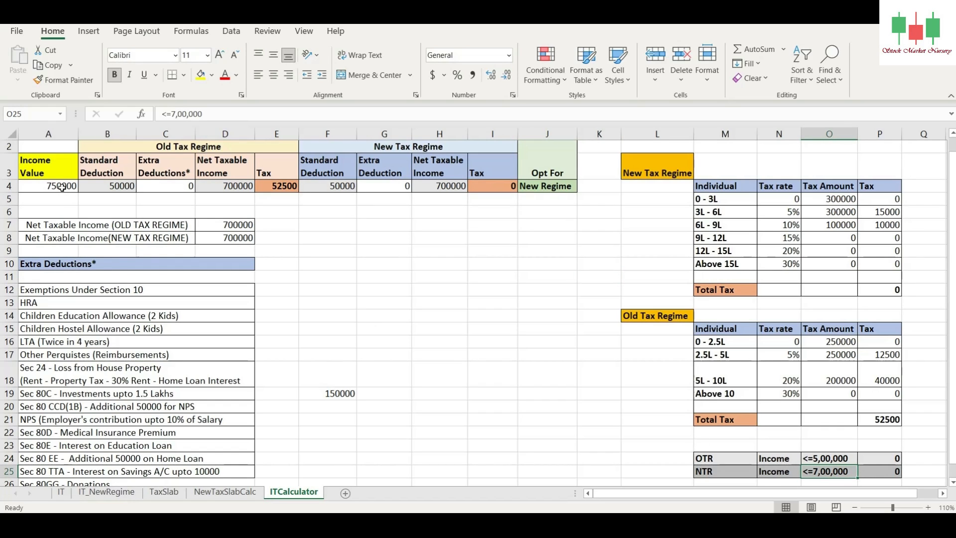
left_click(333, 186)
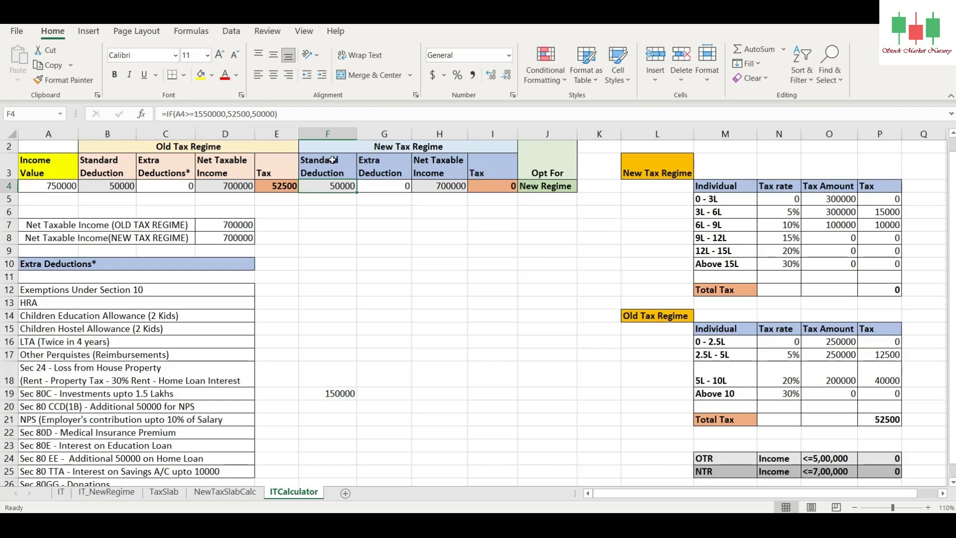
left_click(449, 186)
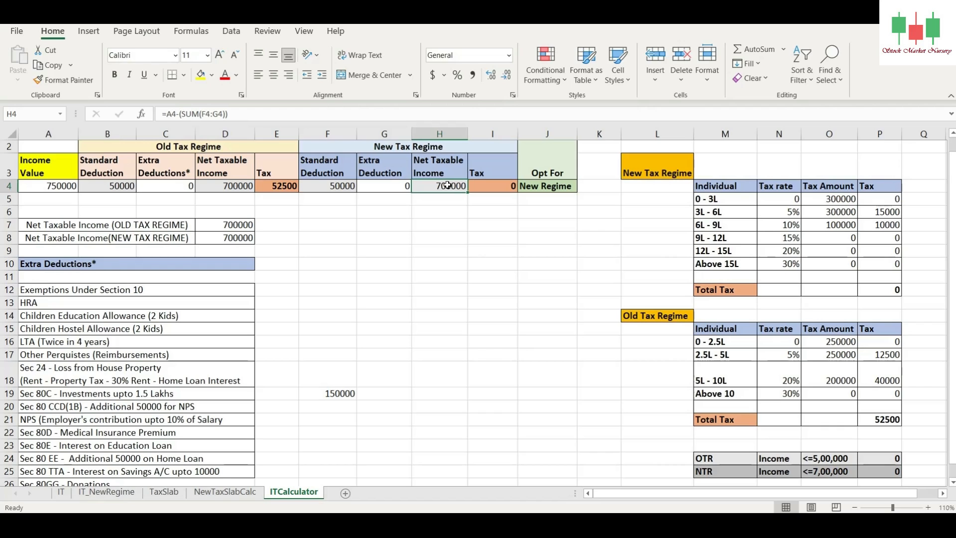
left_click(488, 186)
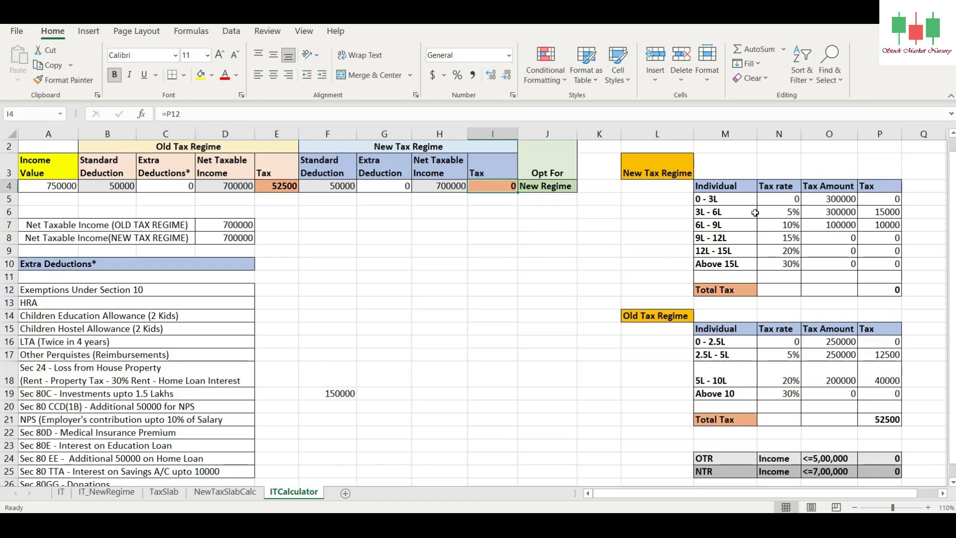
Step: Set the Income Value in A4 to 750001
left_click(57, 187)
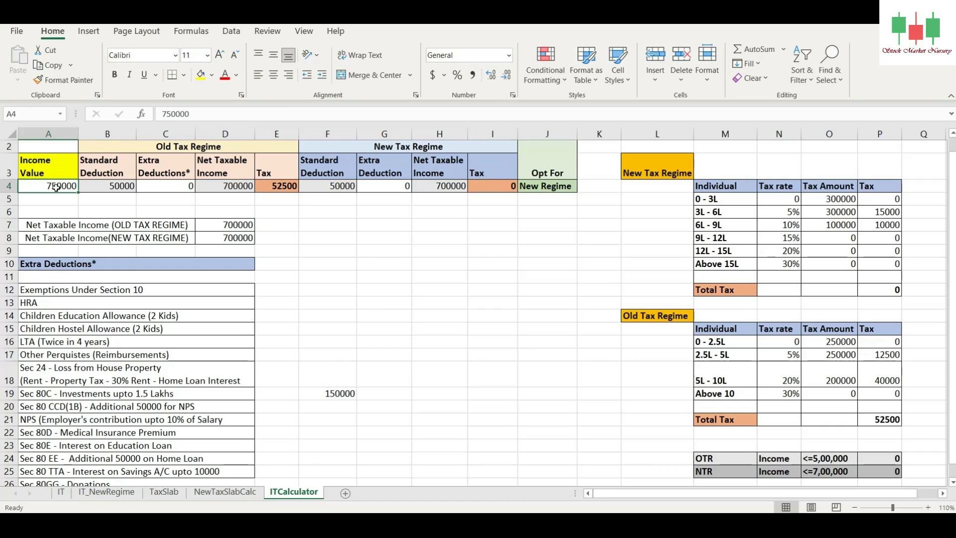
type("750000")
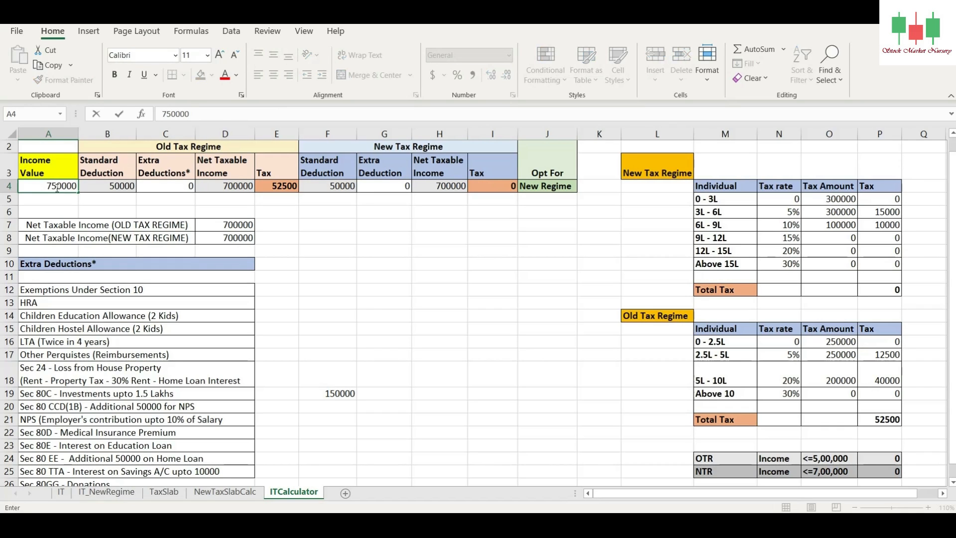
key("BackSpace")
type("01")
key("Return")
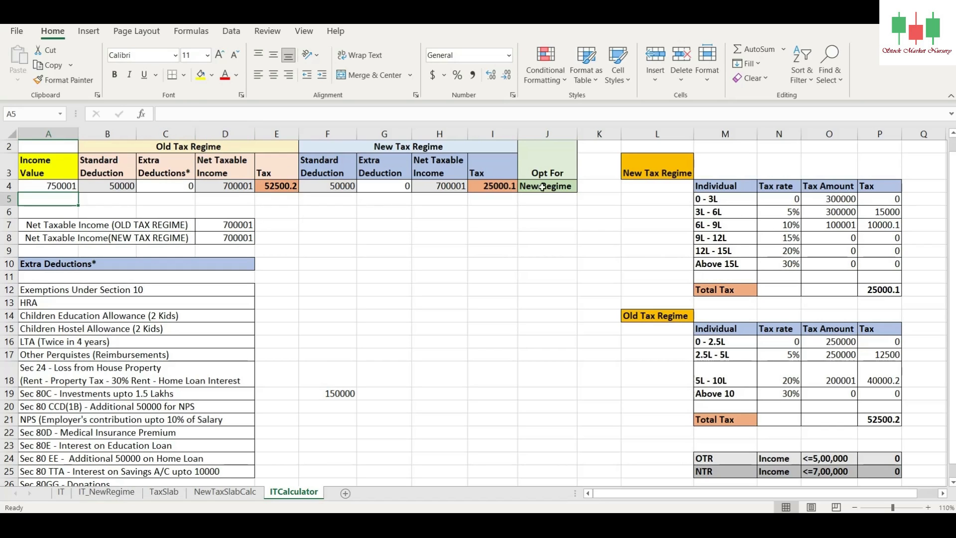
Step: Review the Extra Deductions and Sec 80C amounts, and enter 100000 in F18 beside the Sec 24 house property loss row
left_click(188, 186)
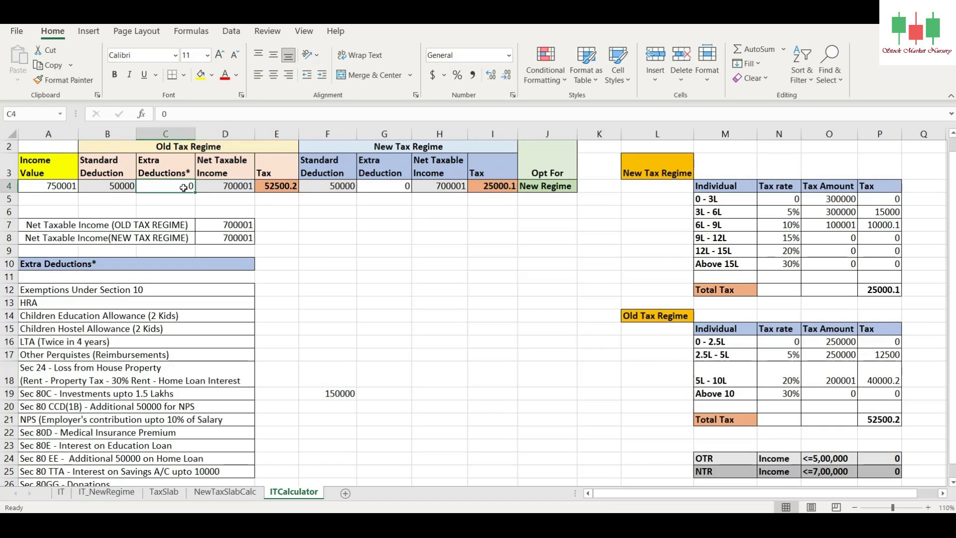
left_click(339, 393)
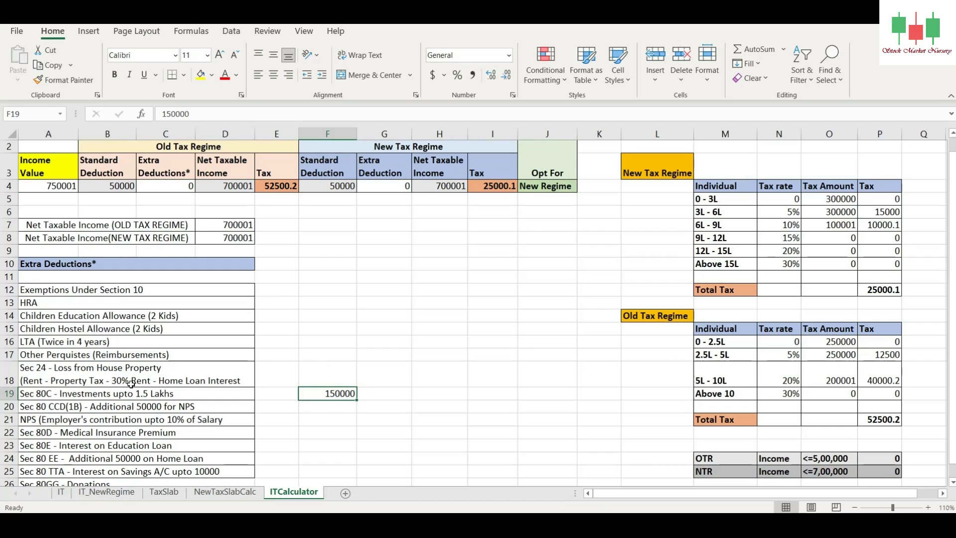
left_click(334, 370)
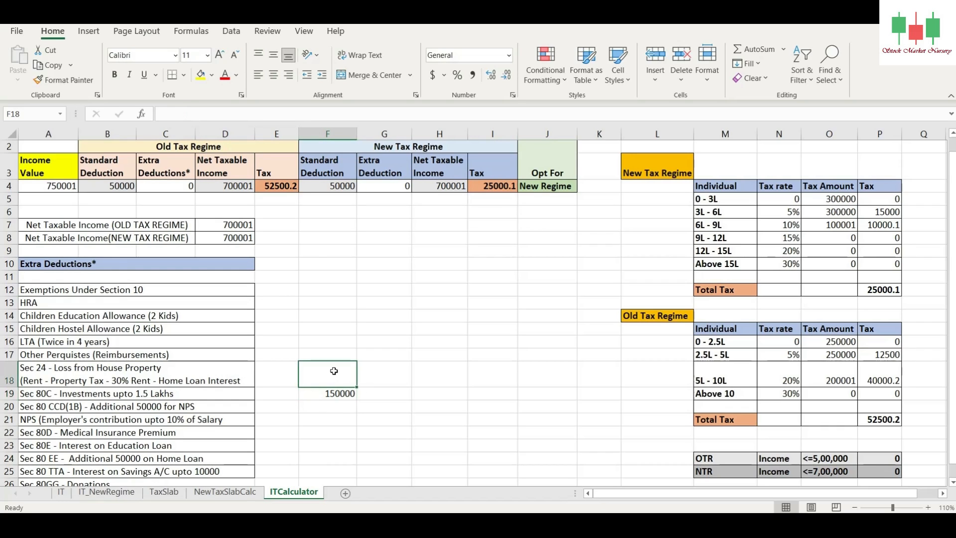
type("100000")
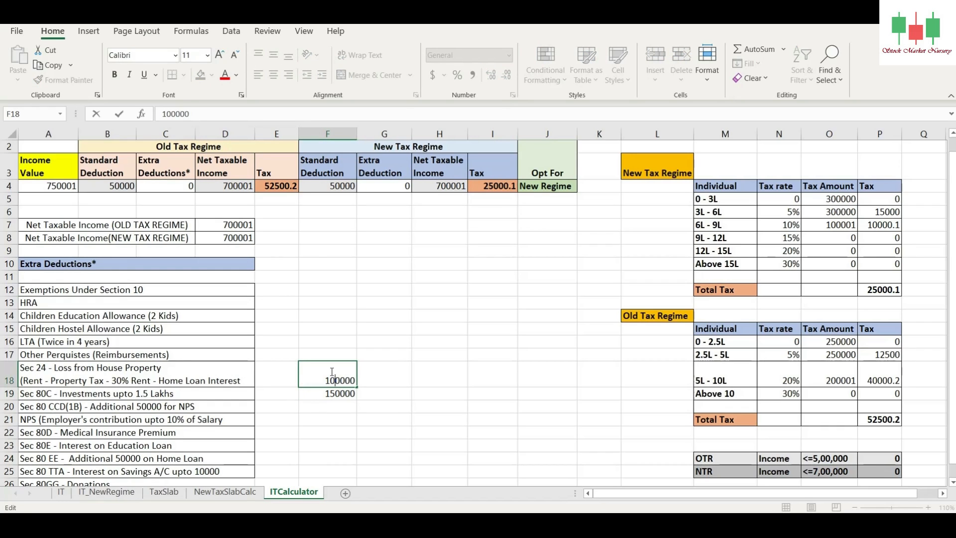
key("Return")
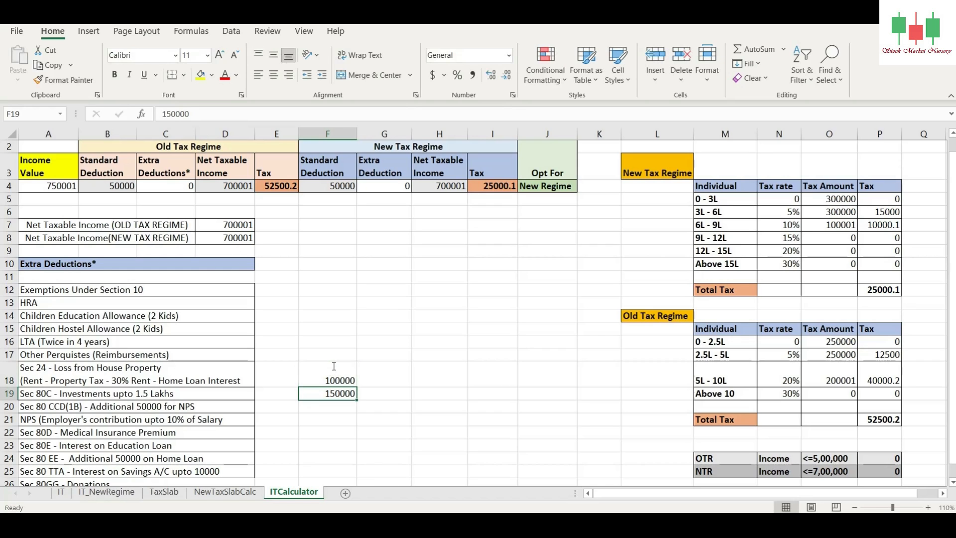
Step: Set the old regime's Extra Deductions in C4 to 250000 and check the old regime tax
left_click(162, 184)
type("25000")
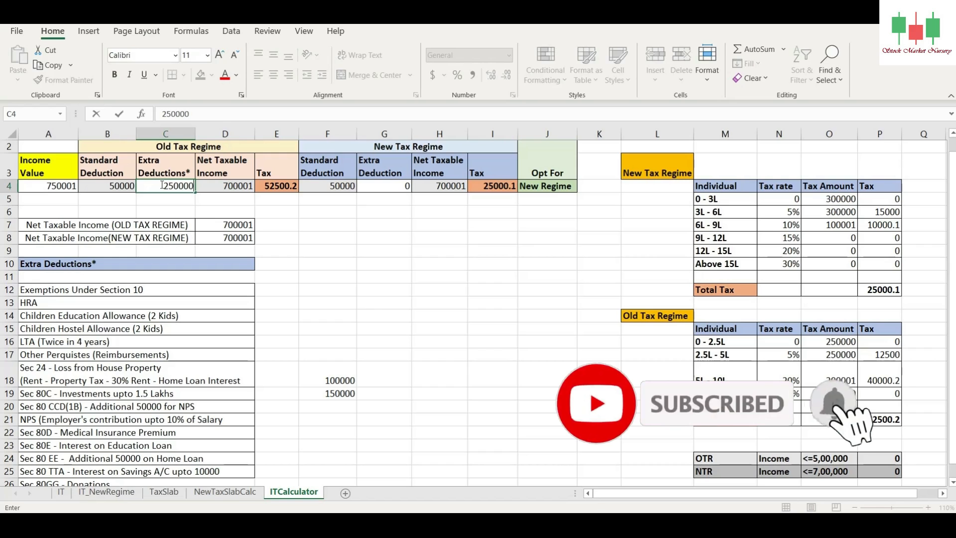
type("0")
key("Return")
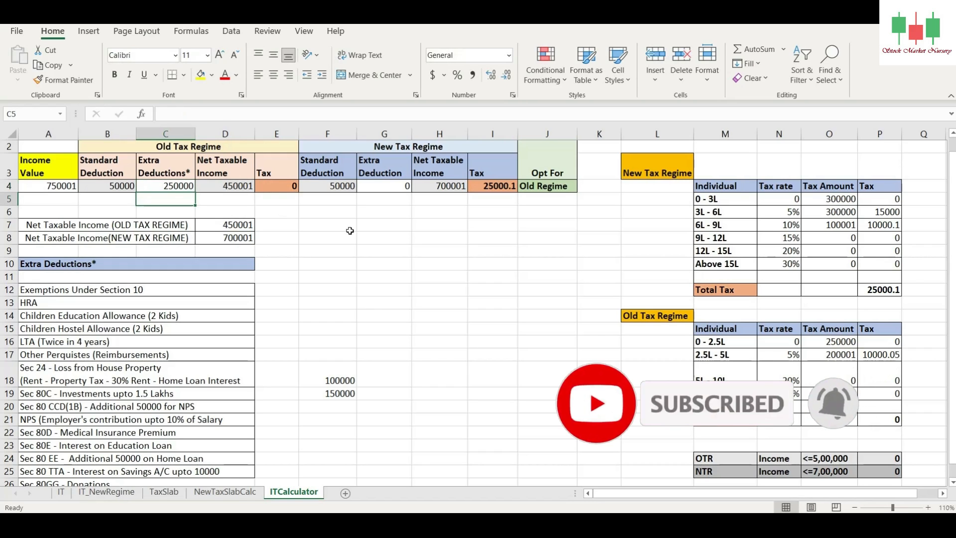
left_click(275, 186)
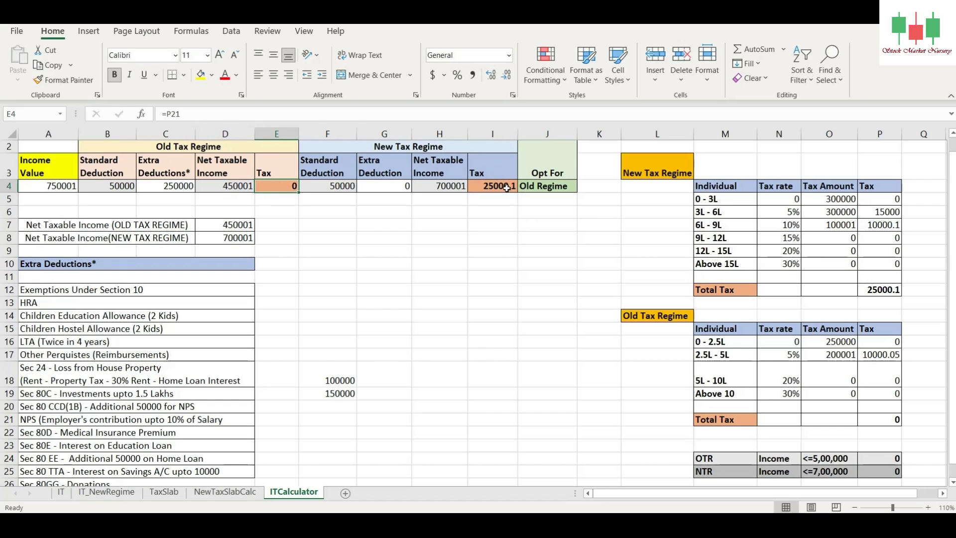
Step: Check the Opt For result, and enter 25000 in F22 beside the Sec 80D medical insurance premium row
left_click(539, 189)
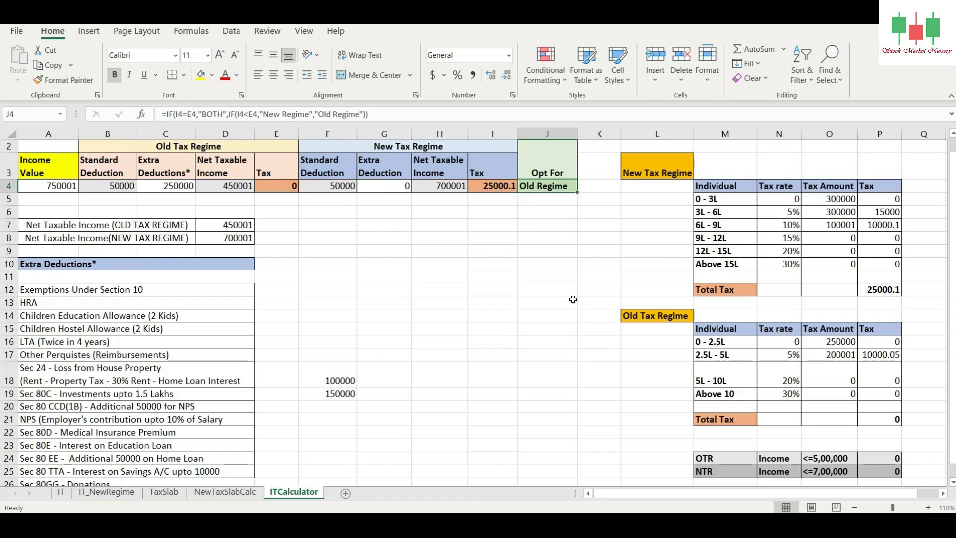
left_click(170, 148)
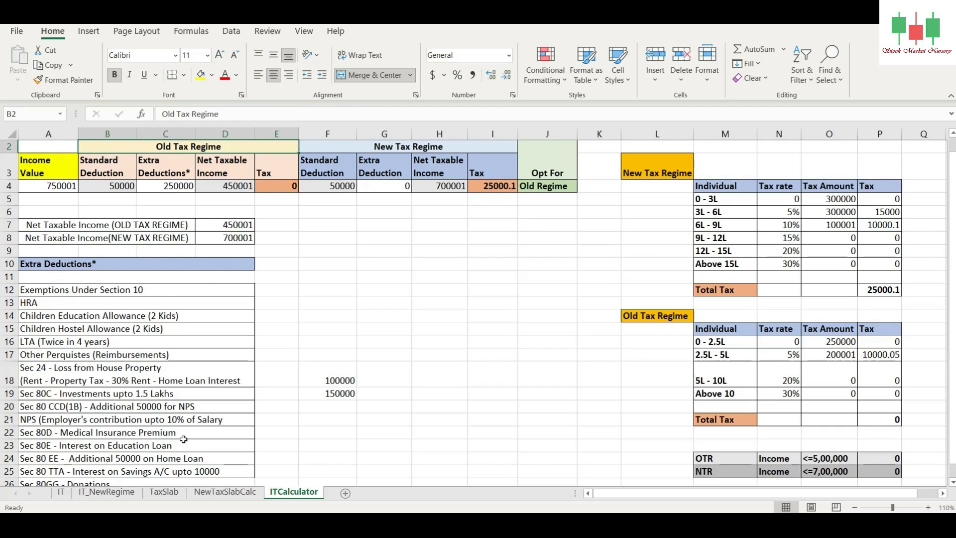
left_click(326, 435)
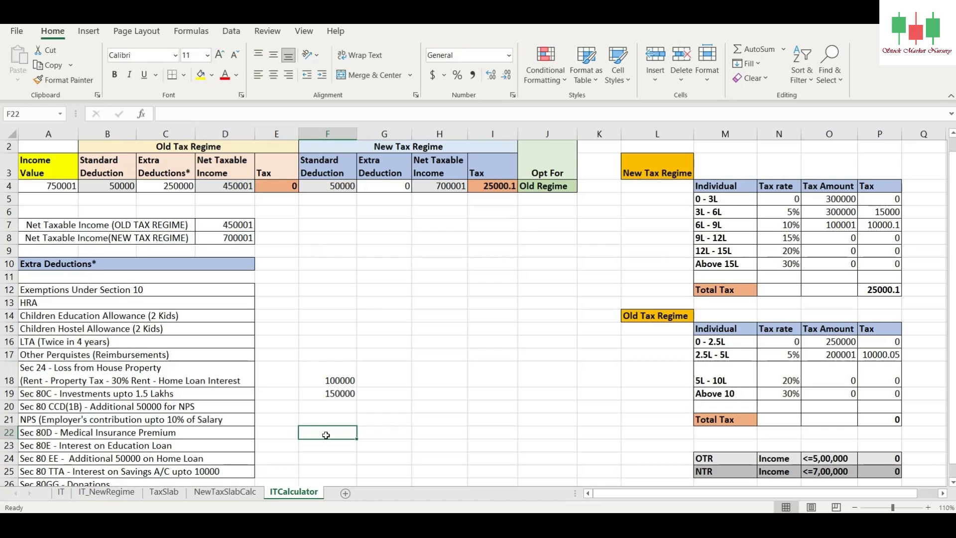
type("25000")
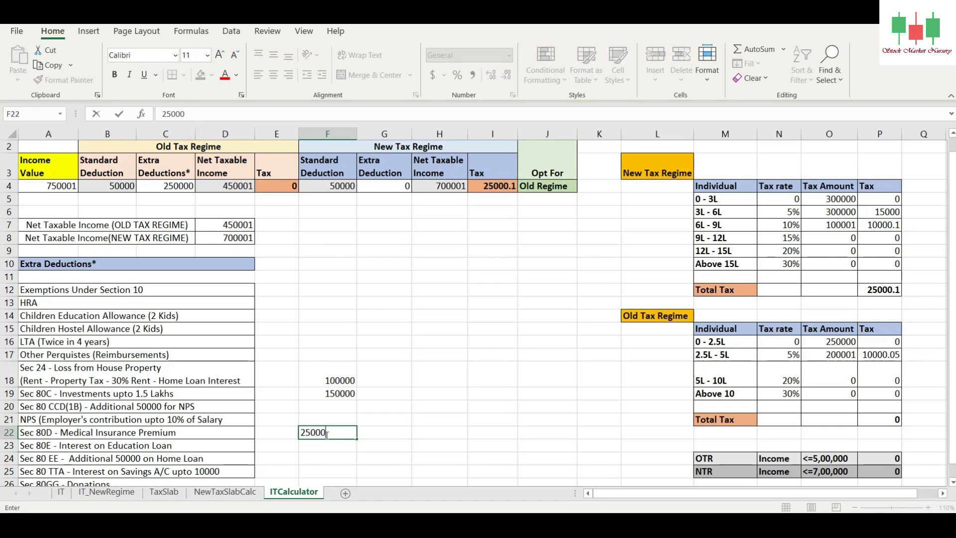
key("Return")
Step: Clear the Sec 24 house property loss amount in F18, and enter 75000 in F13 beside the HRA row
left_click(342, 380)
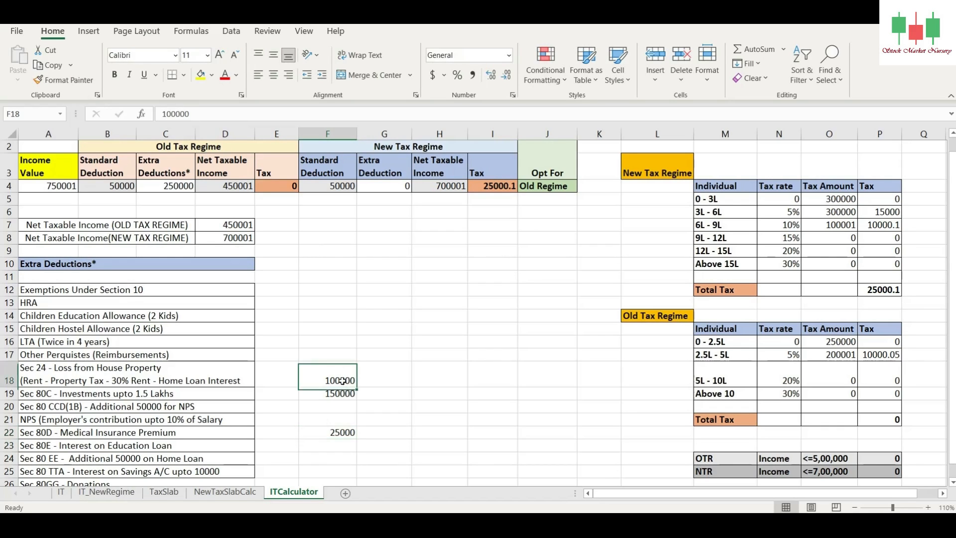
key("Delete")
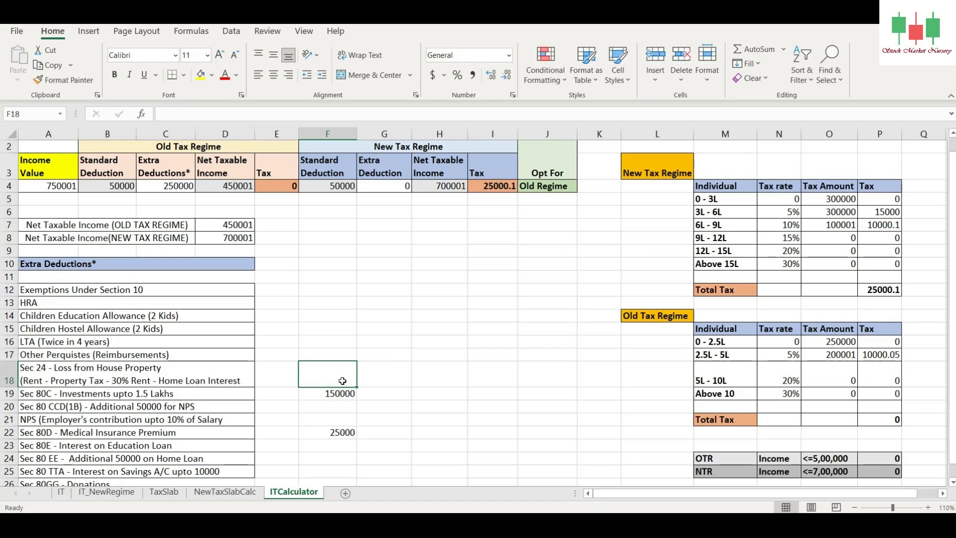
left_click(329, 304)
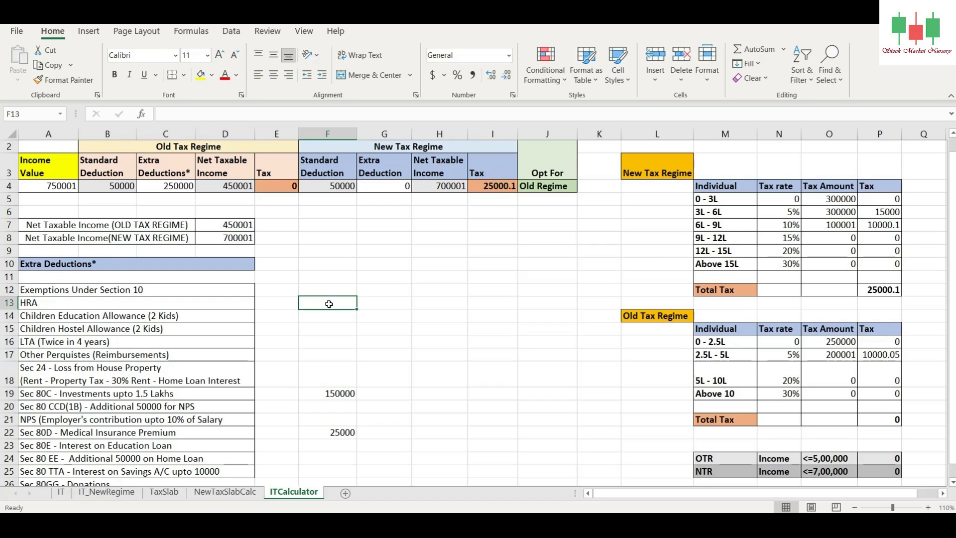
type("5")
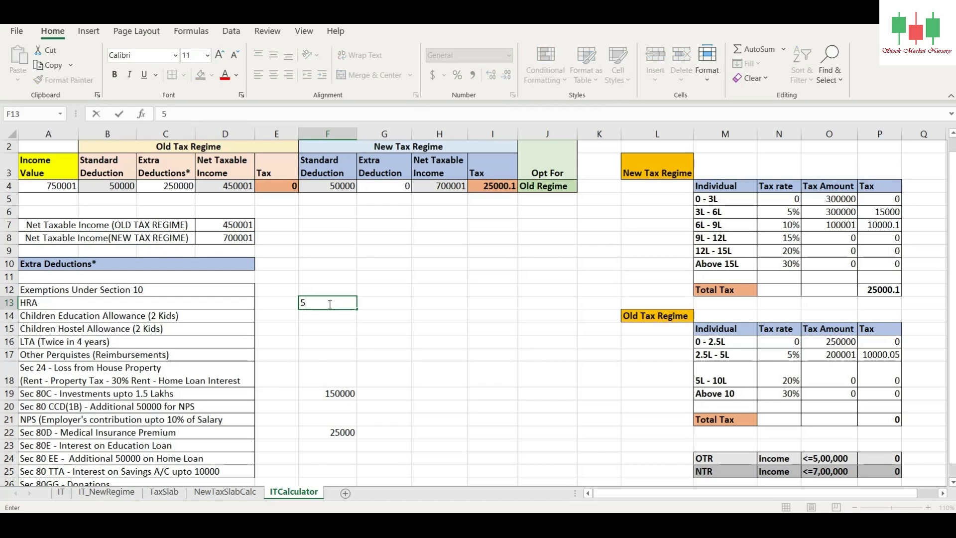
type("75000")
key("Return")
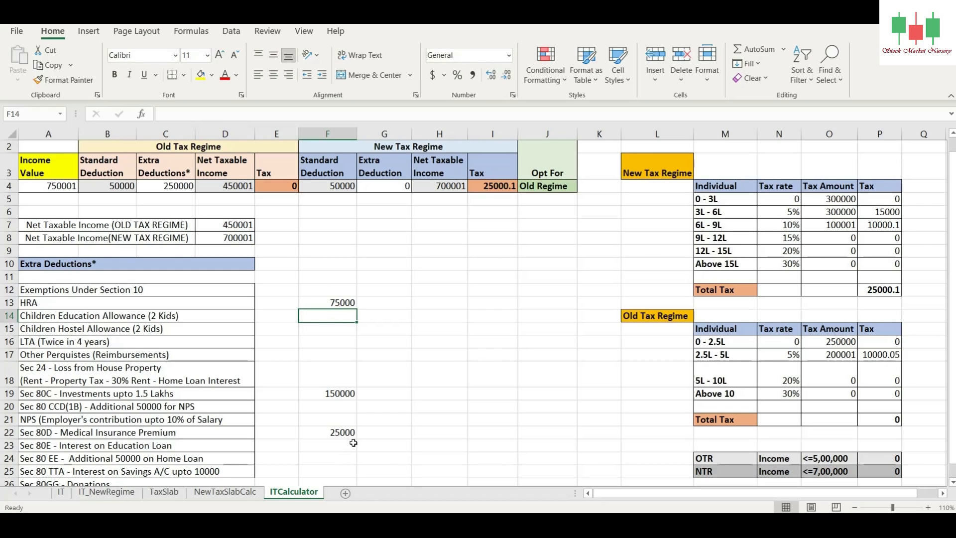
Step: Enter 50000 in F26 beside the Sec 80GG donations row
left_click(351, 481)
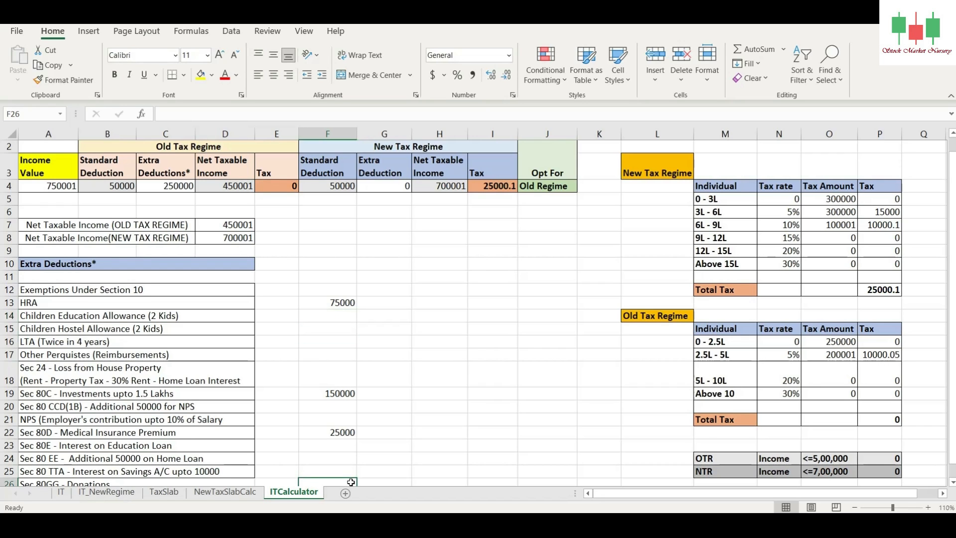
type("50000")
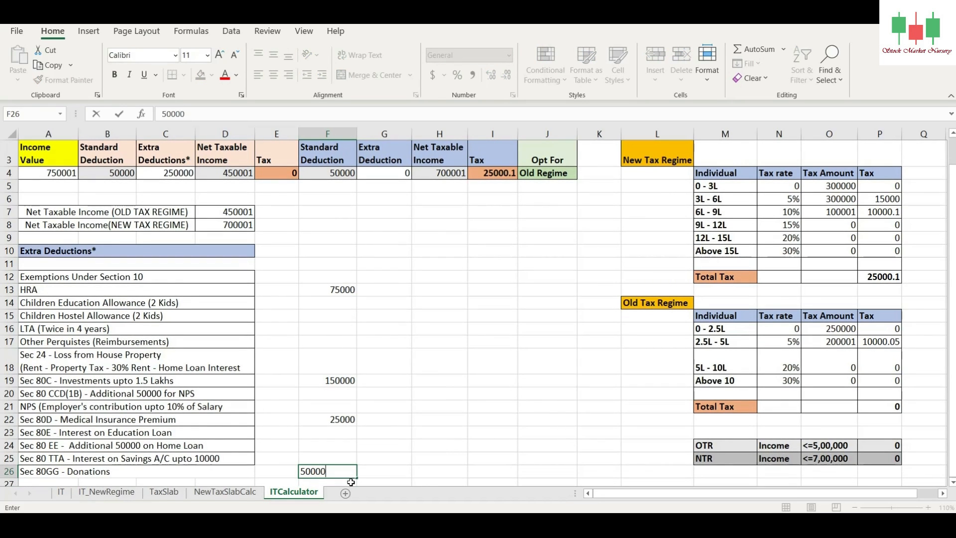
key("Return")
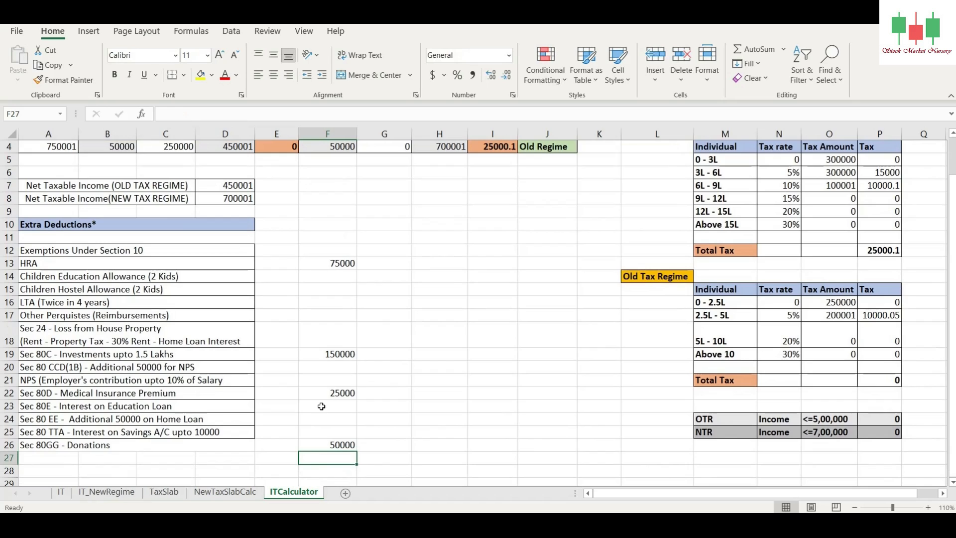
Step: Set the old regime's Extra Deductions in C4 to 200000 and review the resulting tax against the new regime
scroll(328, 344, "up", 2)
left_click(168, 199)
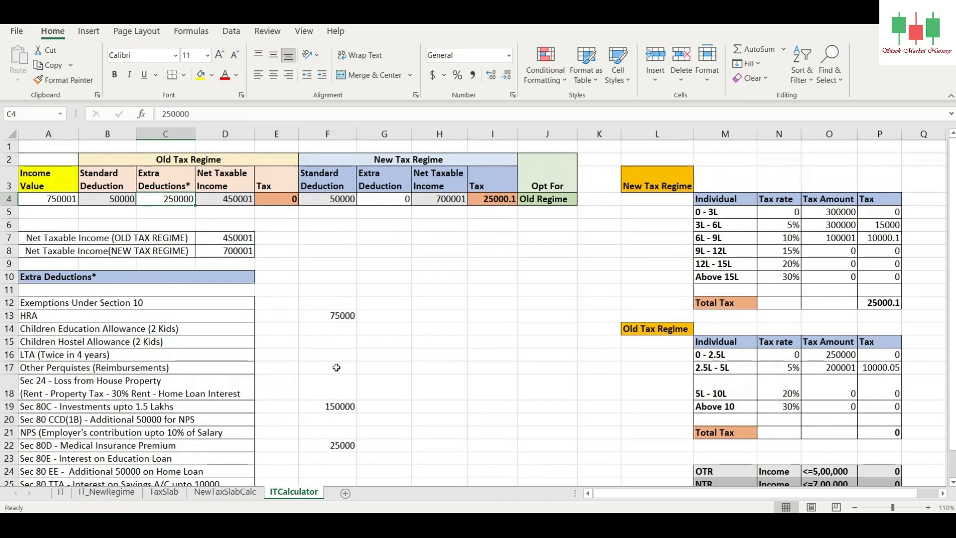
type("200000")
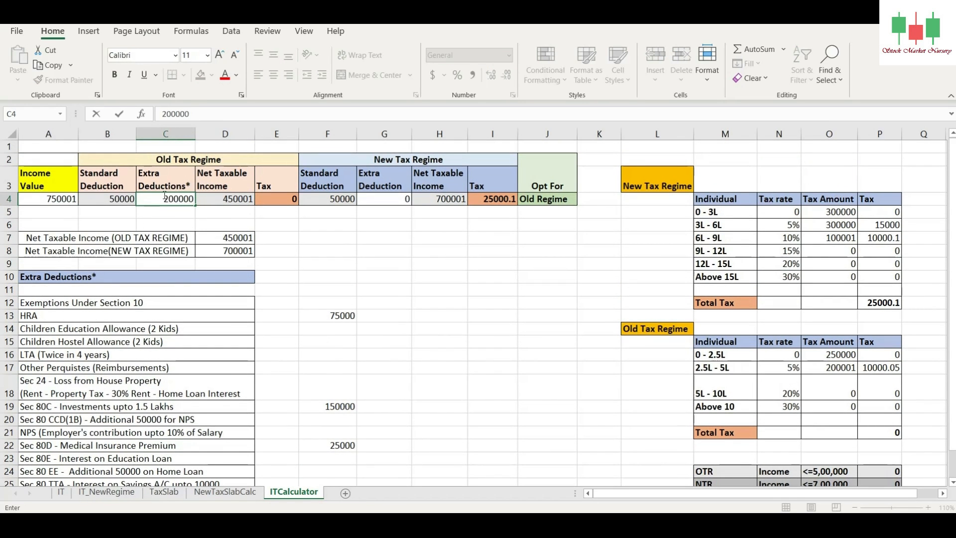
key("Return")
left_click(272, 197)
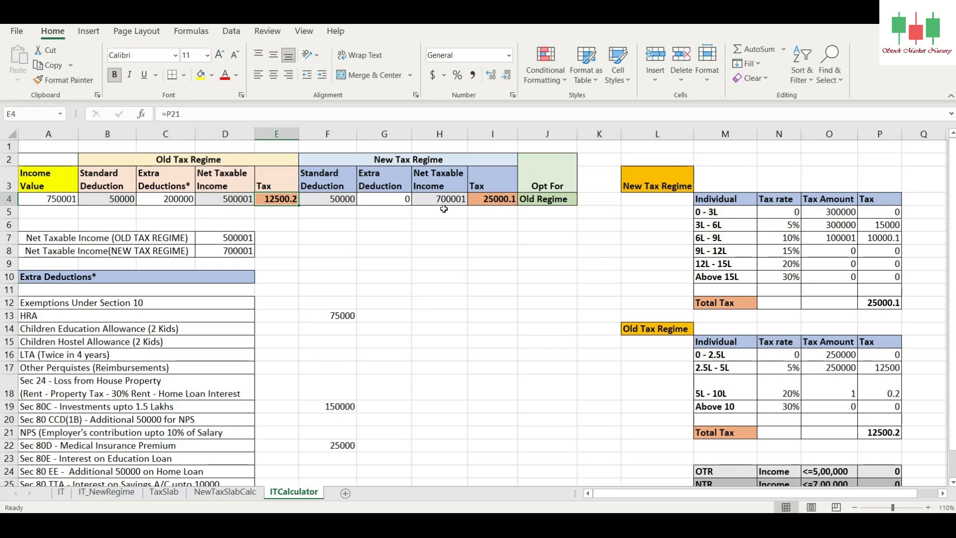
left_click(171, 200)
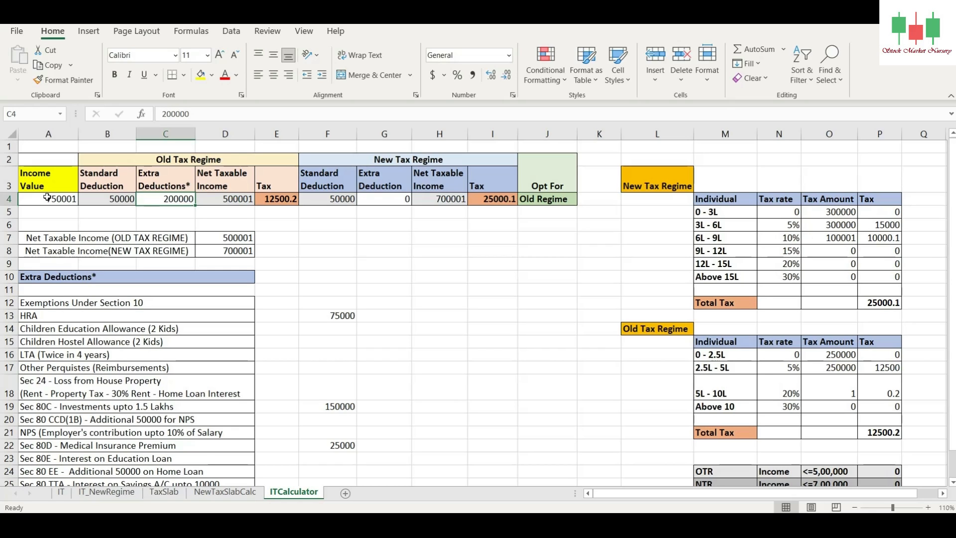
left_click(214, 160)
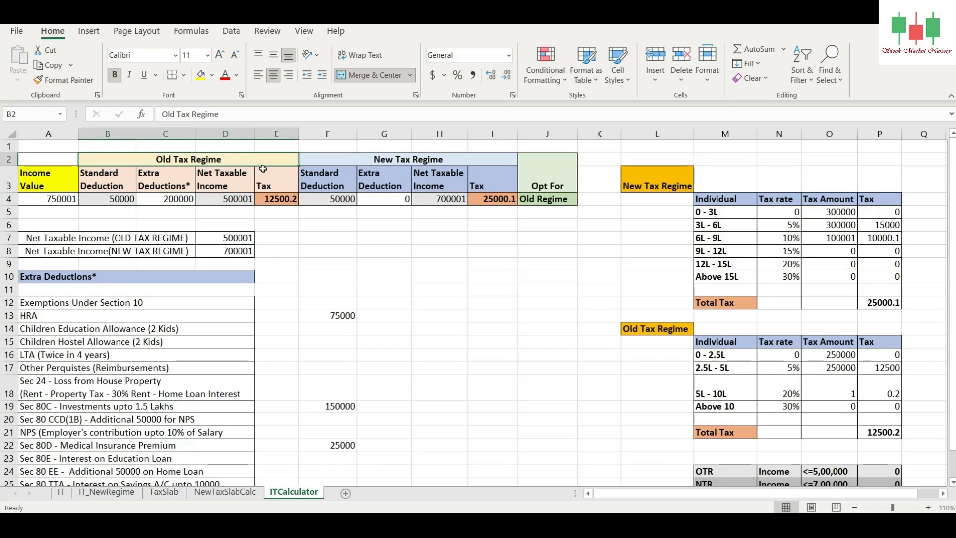
left_click(173, 199)
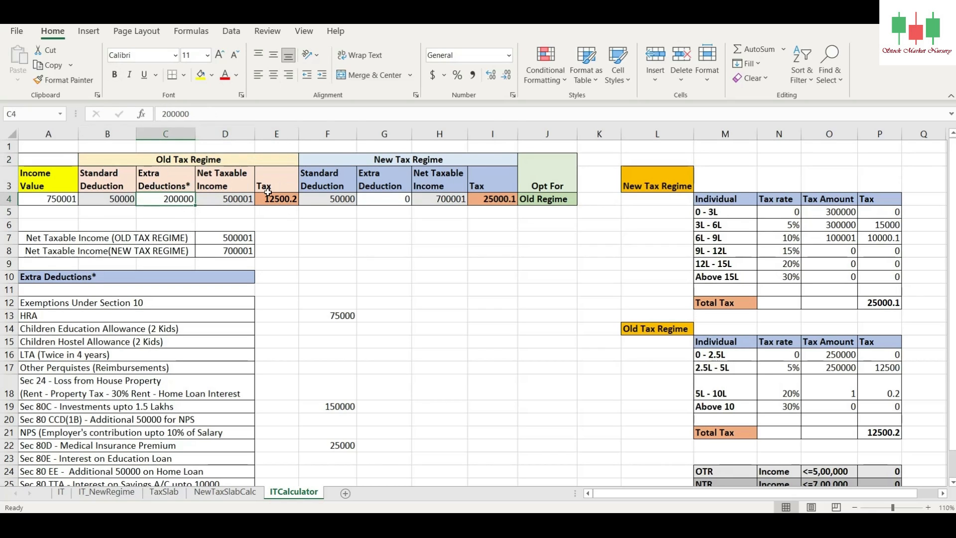
left_click(361, 160)
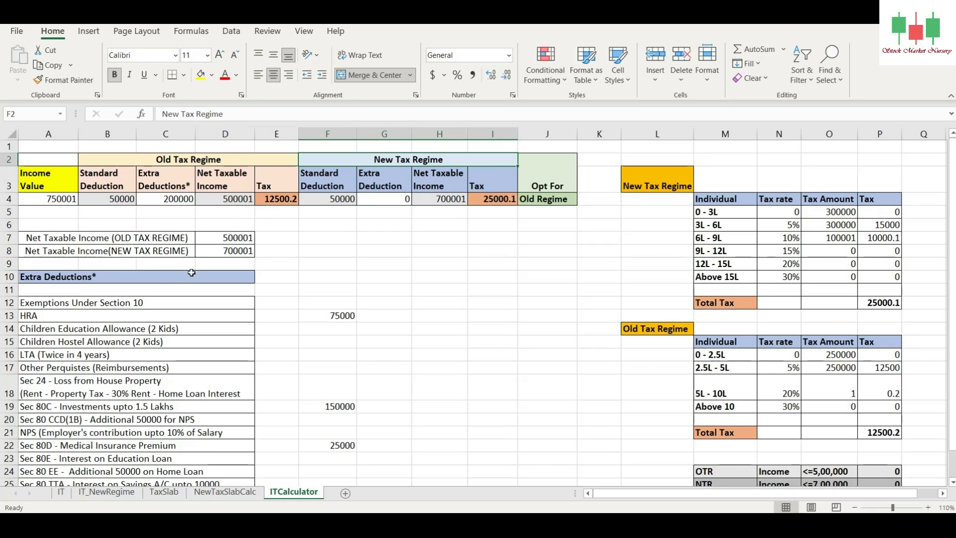
Step: Set the Income Value in A4 to 850000 and compare the old and new regime tax amounts
left_click(37, 201)
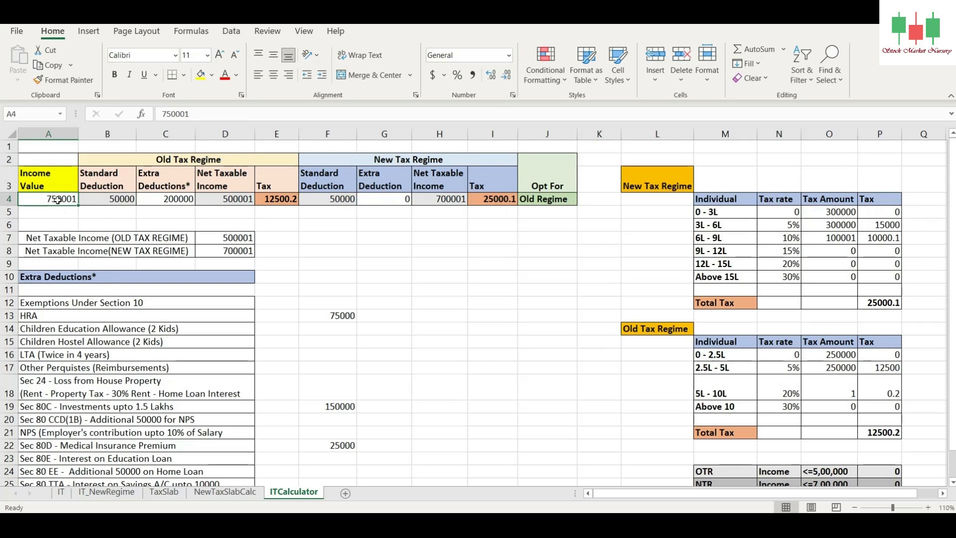
type("850000")
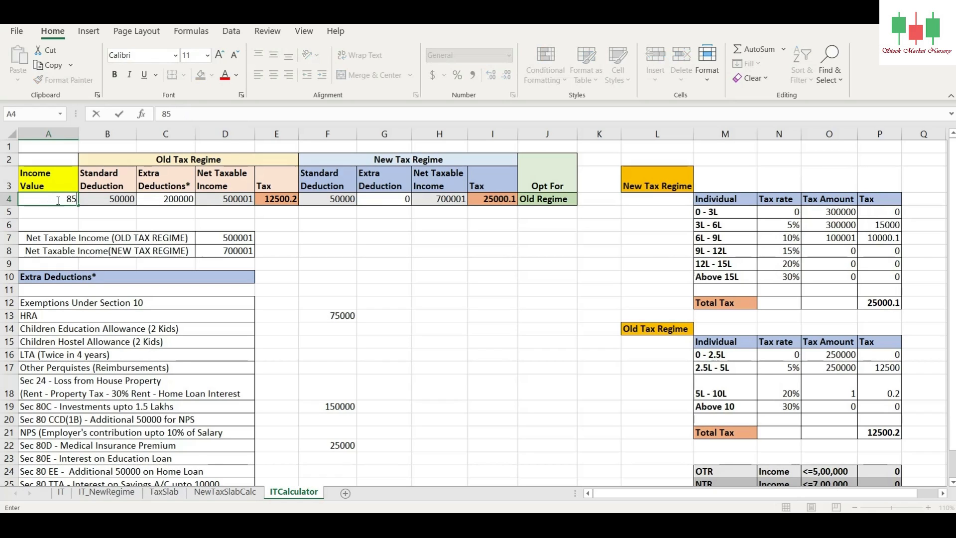
key("Return")
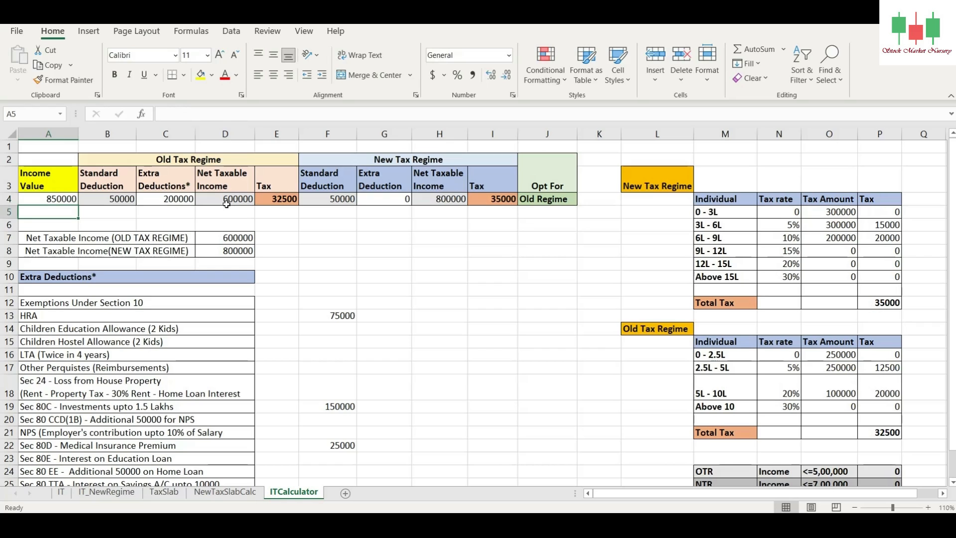
left_click(161, 198)
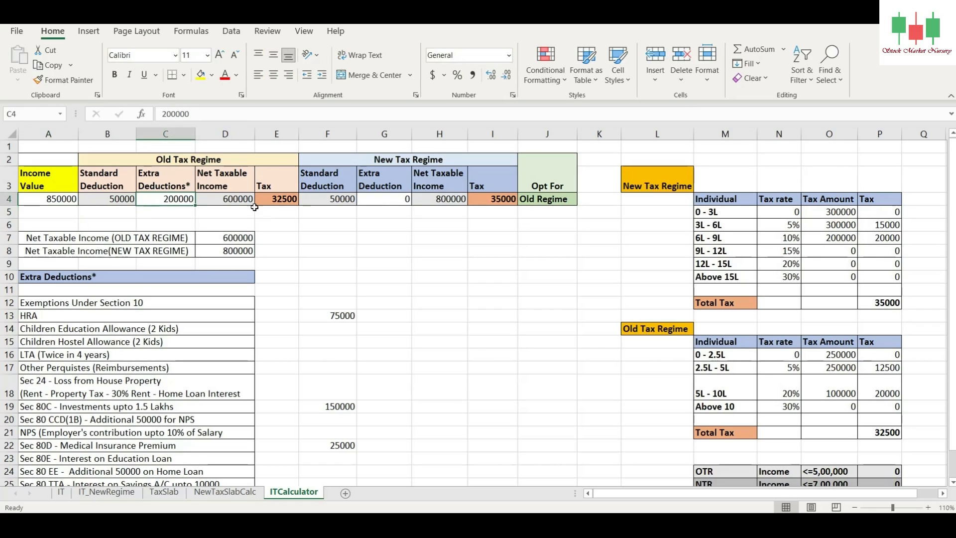
left_click(289, 199)
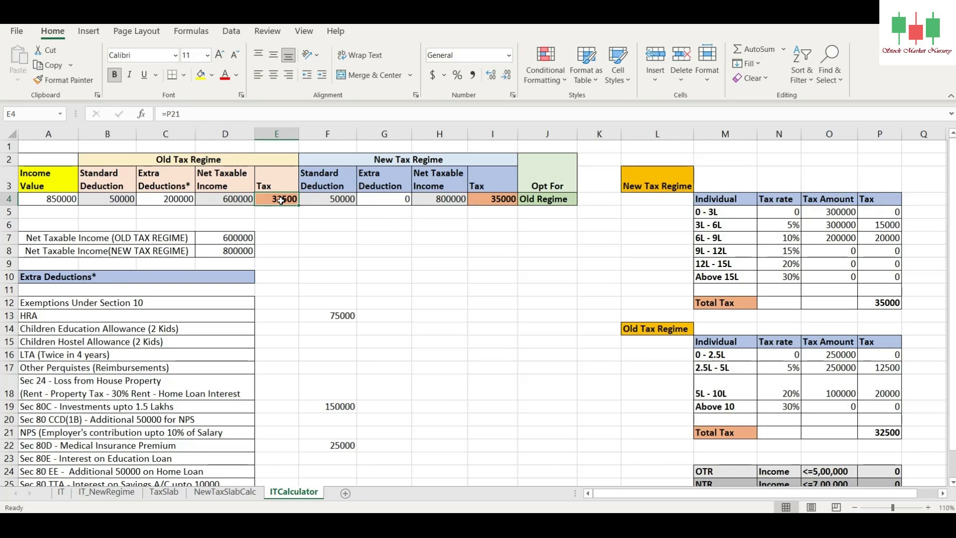
left_click(487, 202)
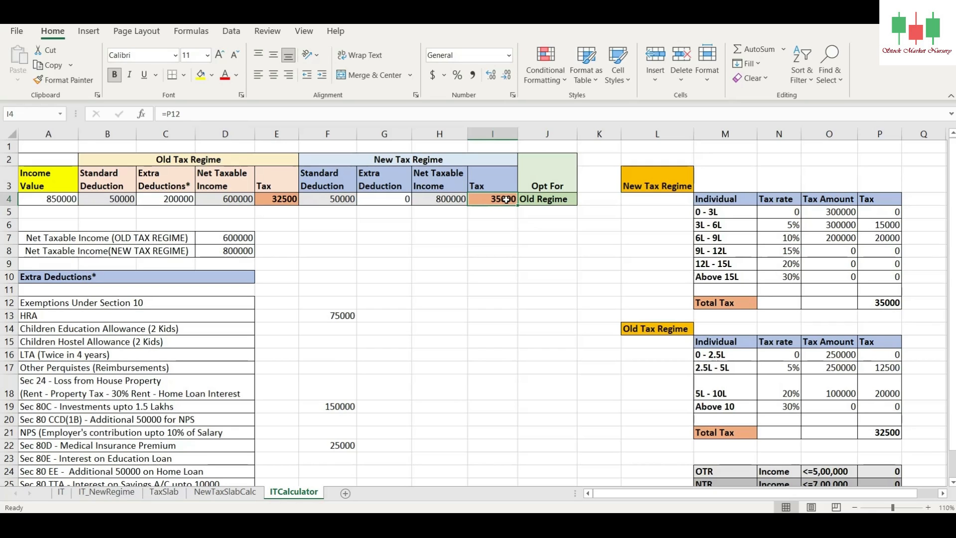
Step: Set the old regime's Extra Deductions in C4 to 0 and compare the tax under both regimes
left_click(167, 200)
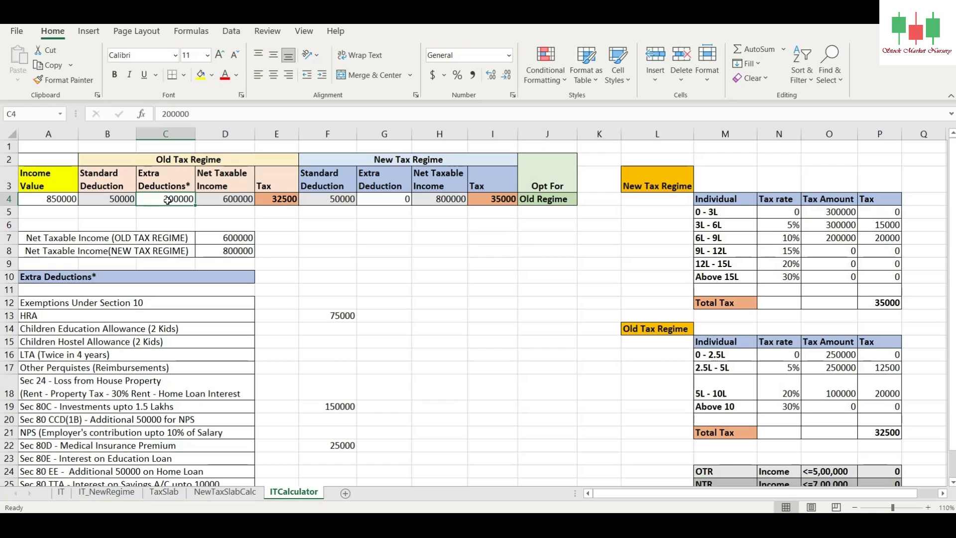
type("0")
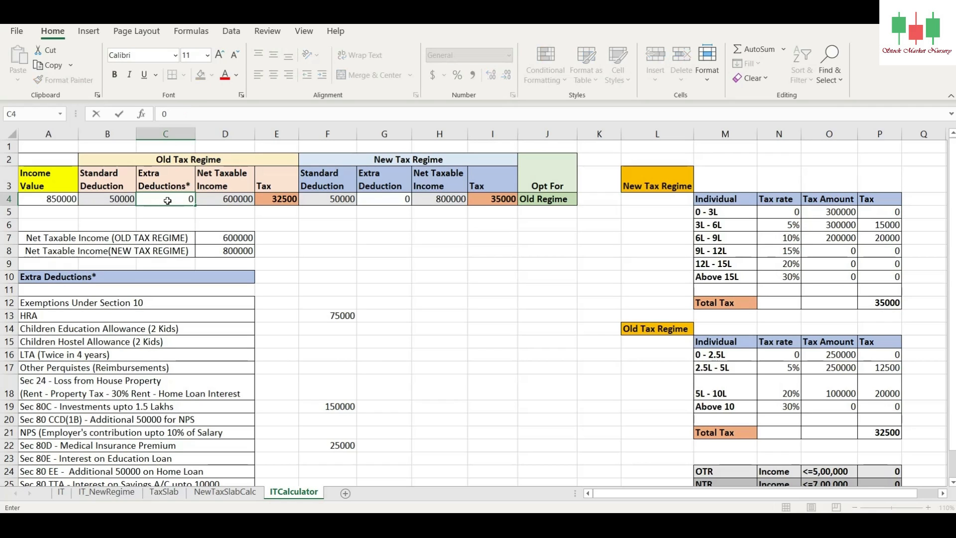
key("Return")
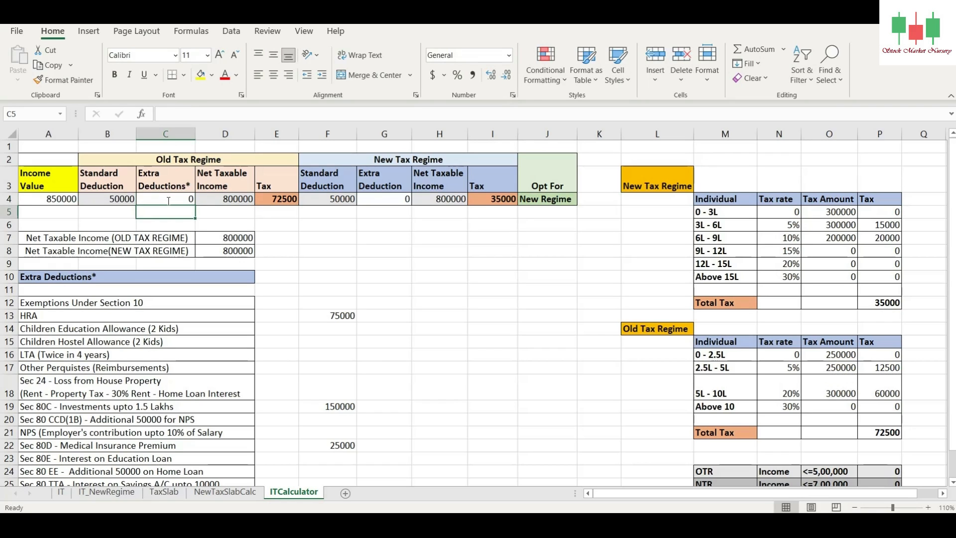
left_click(491, 199)
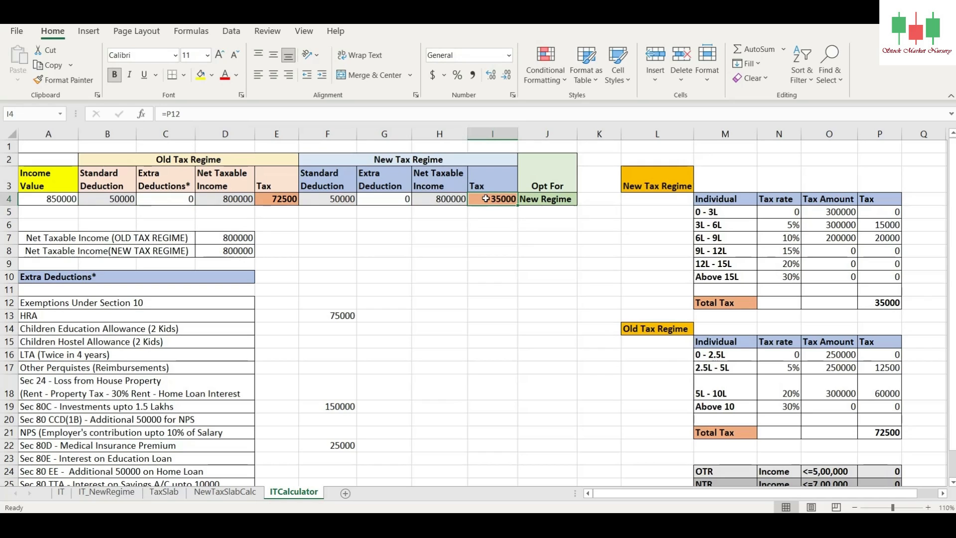
left_click(264, 197)
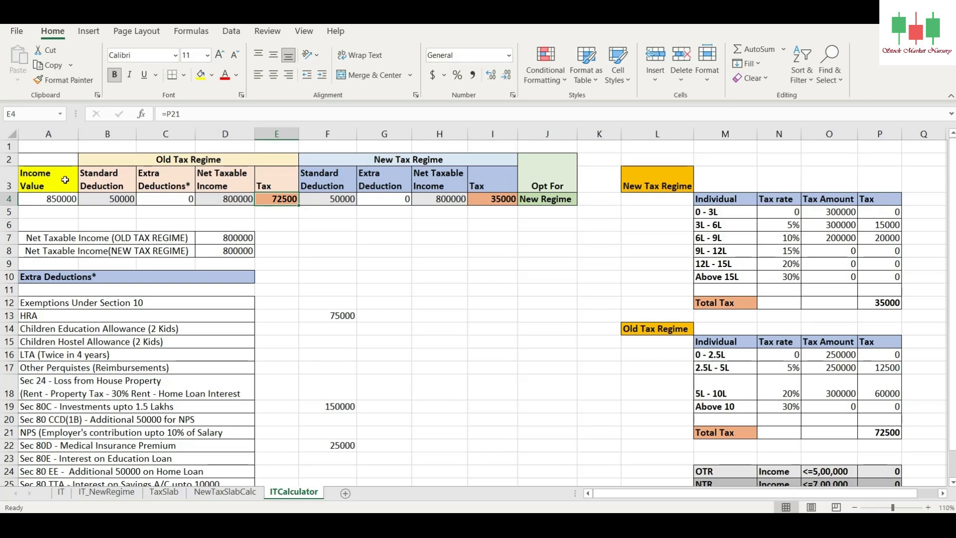
Step: Set the Income Value in A4 to 1000000 and check the tax in both regimes
left_click(62, 199)
type("1")
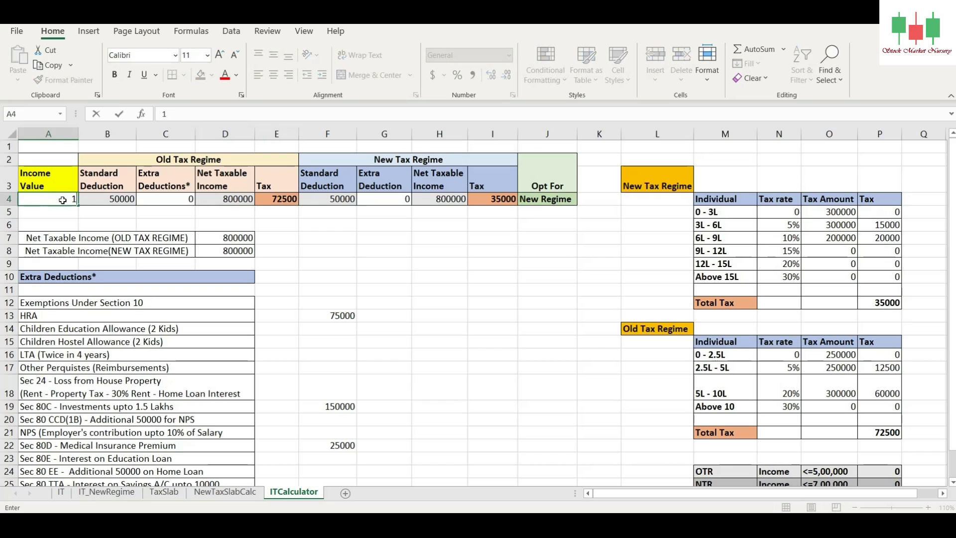
type("000000")
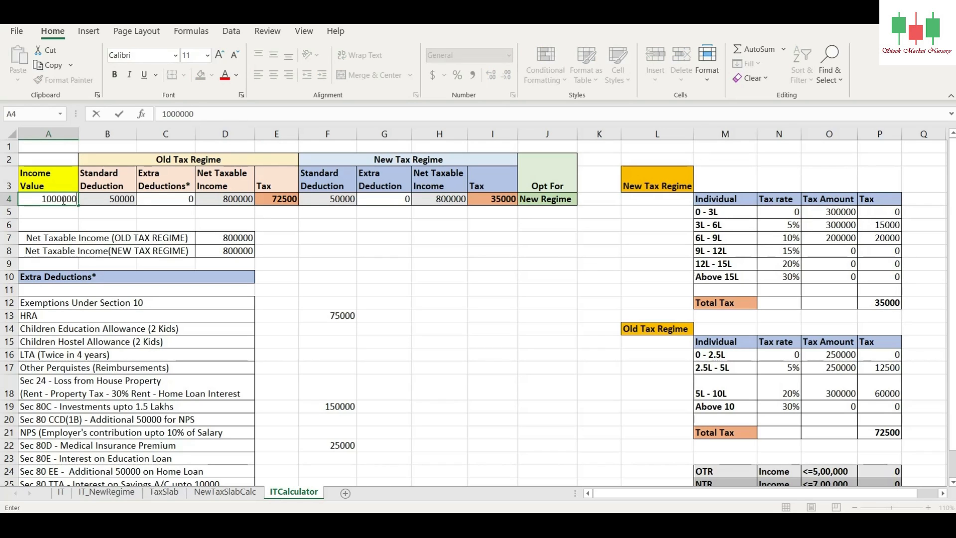
key("Return")
left_click(174, 162)
left_click(280, 201)
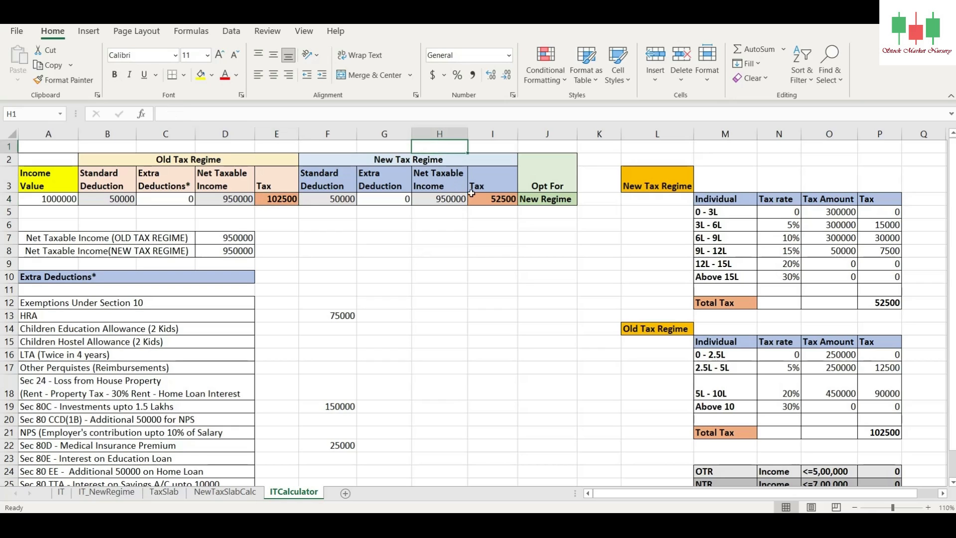
left_click(498, 205)
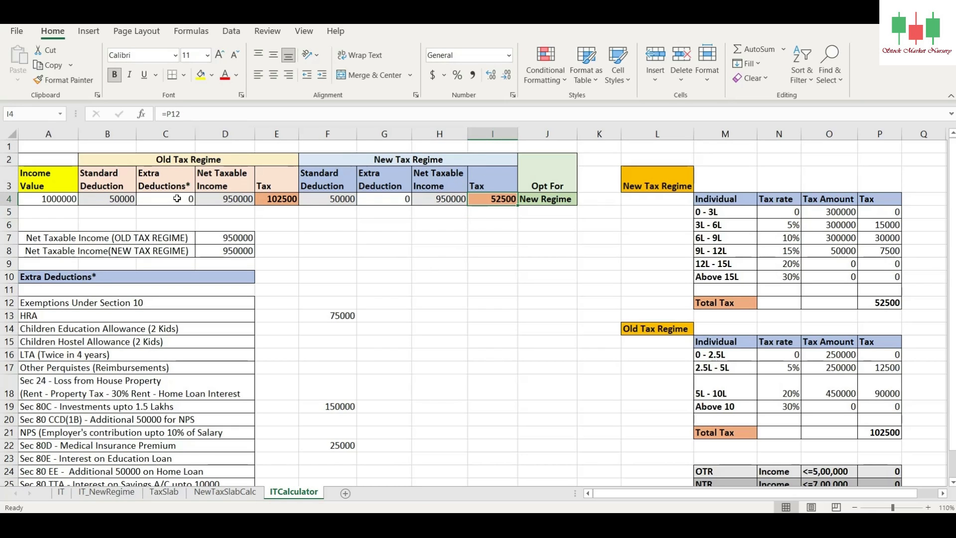
Step: Set the old regime's Extra Deductions in C4 to 300000
left_click(177, 199)
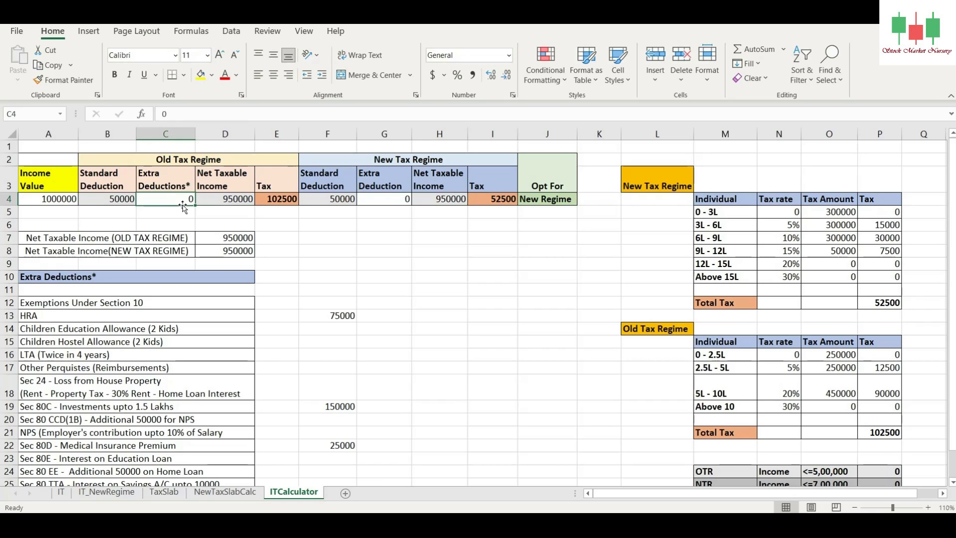
type("300000")
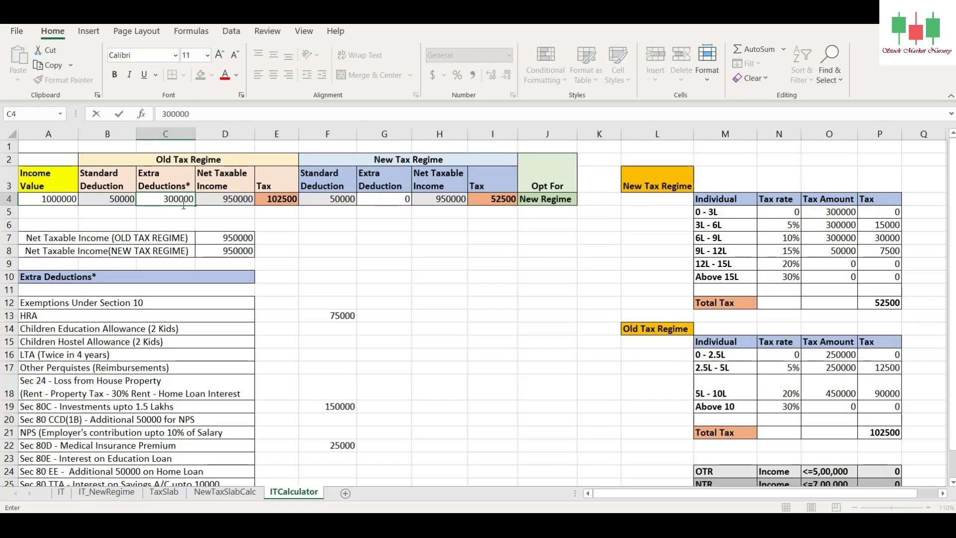
key("Return")
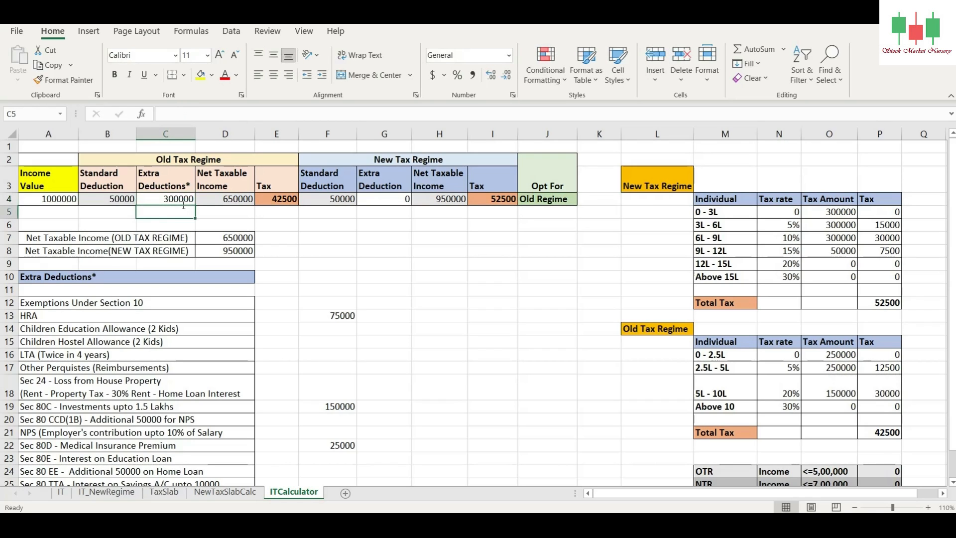
Step: Enter 100000 for HRA in F13 and 75000 for the Sec 24 loss from house property in F18
left_click(331, 317)
type("100000")
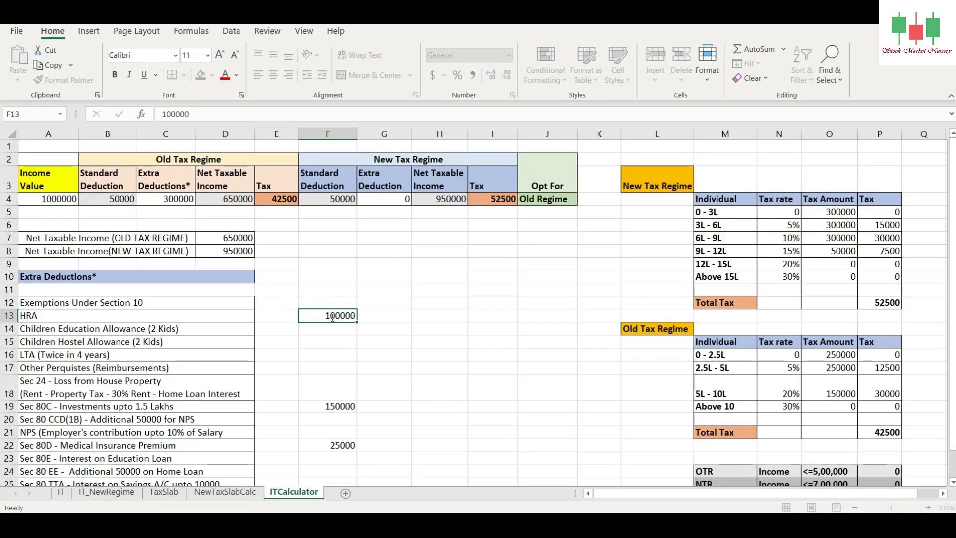
key("Return")
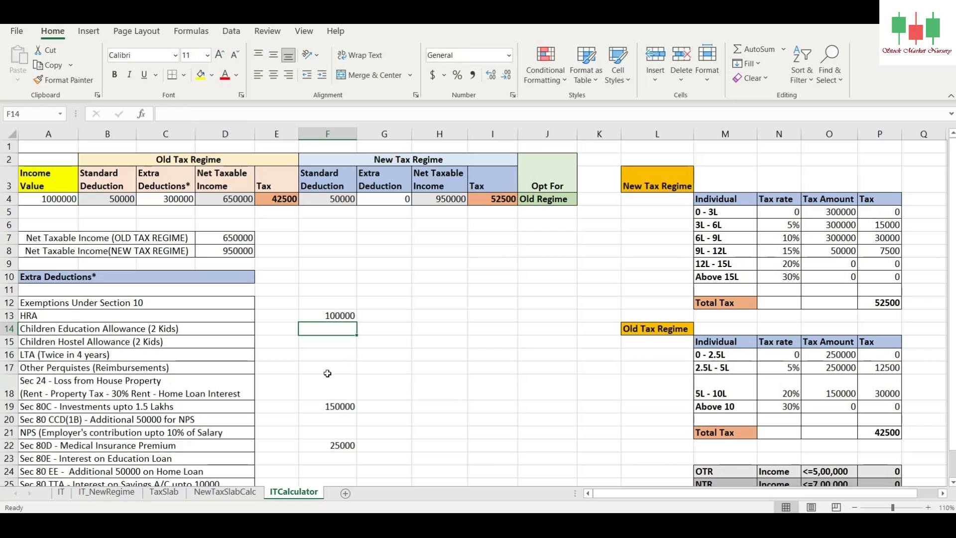
scroll(327, 370, "down", 1)
scroll(327, 371, "up", 1)
left_click(344, 390)
type("750")
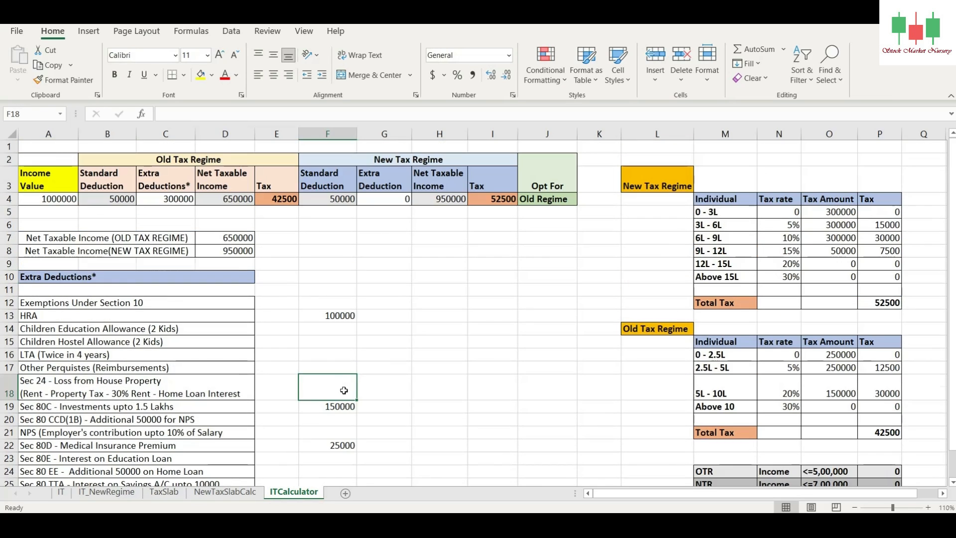
type("00")
key("Return")
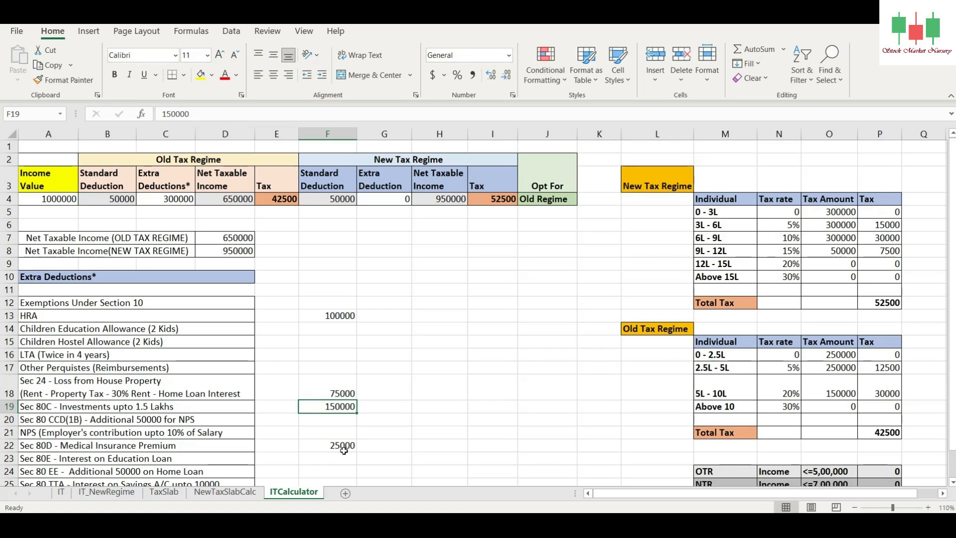
Step: Set the old regime's Extra Deductions in C4 to 350000 and check the old regime tax
left_click(156, 205)
type("350000")
key("Return")
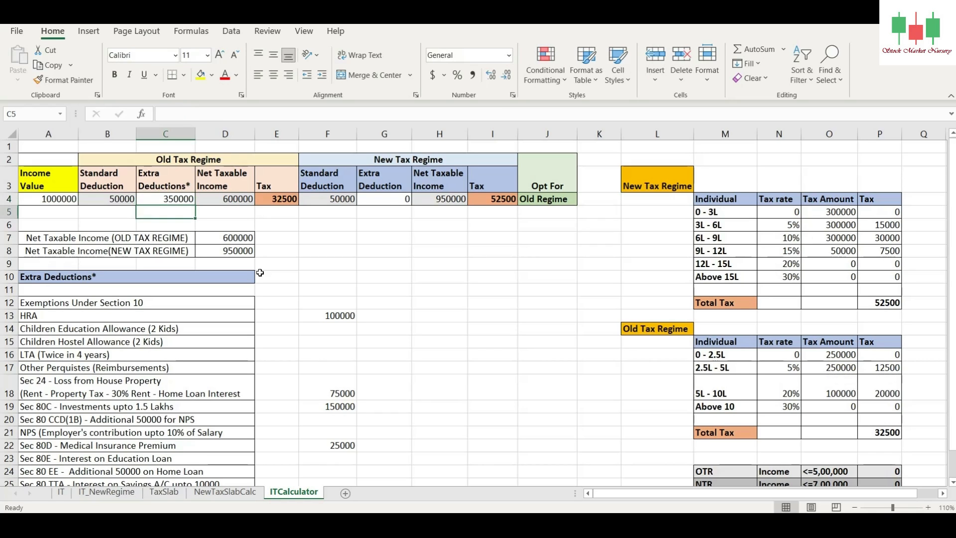
left_click(272, 201)
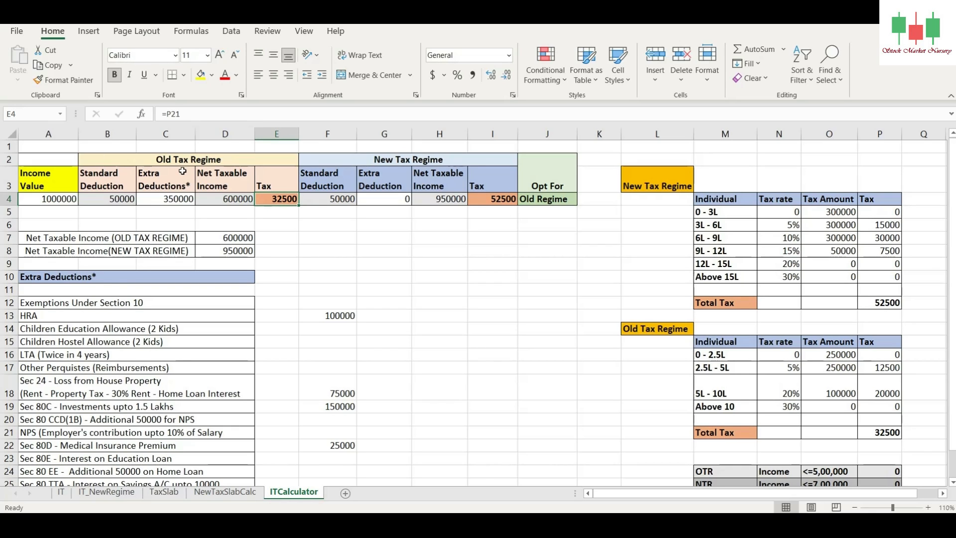
Step: Set the Income Value in A4 to 1200000 and compare both regimes' tax along with the Opt For result
left_click(50, 201)
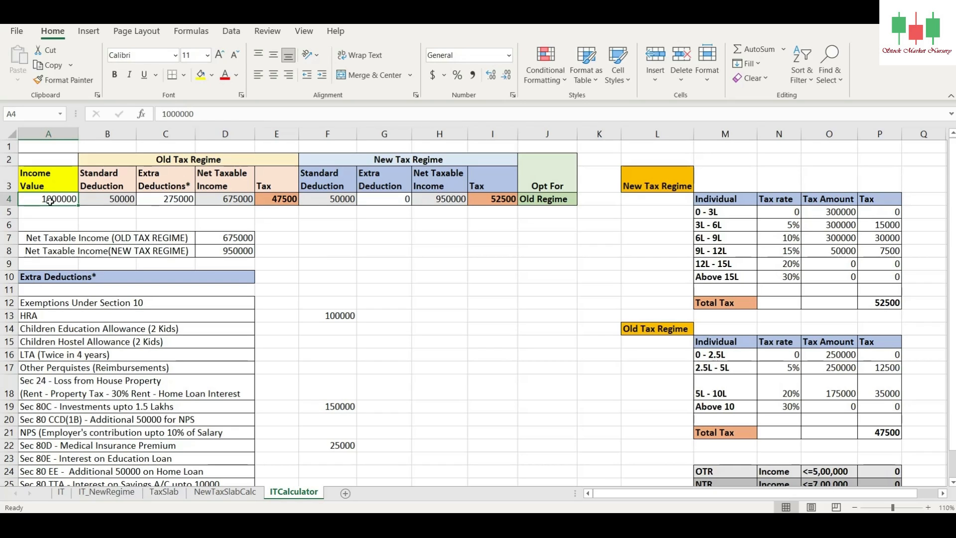
type("1200000")
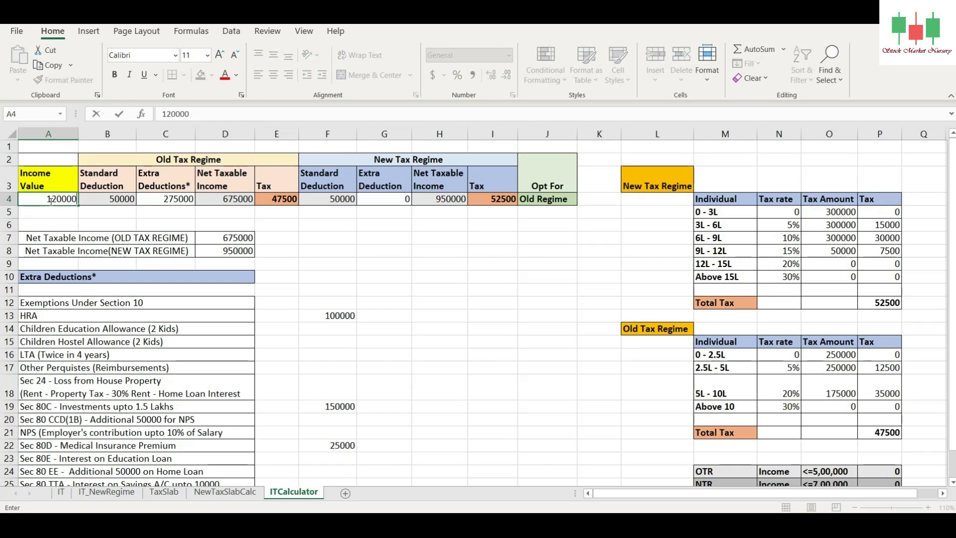
key("Return")
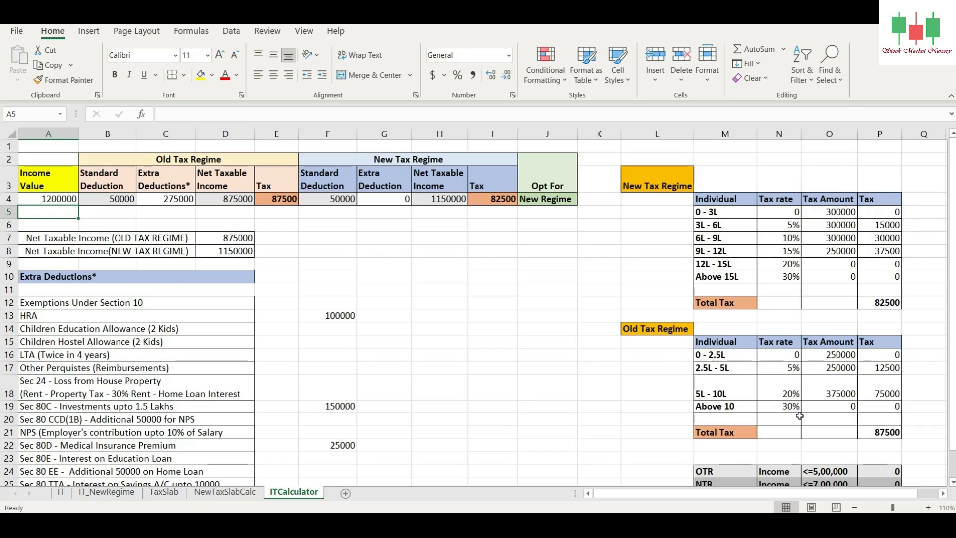
left_click(185, 160)
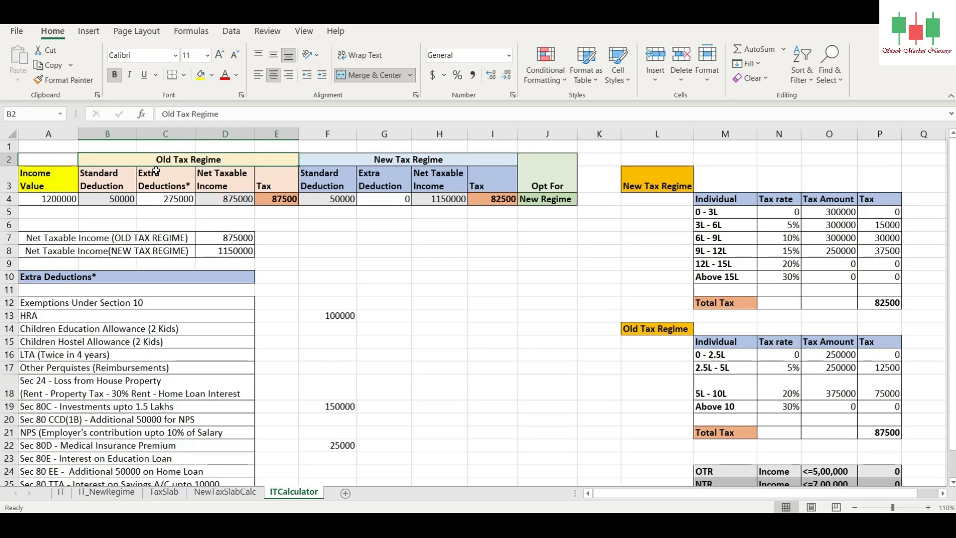
left_click(279, 200)
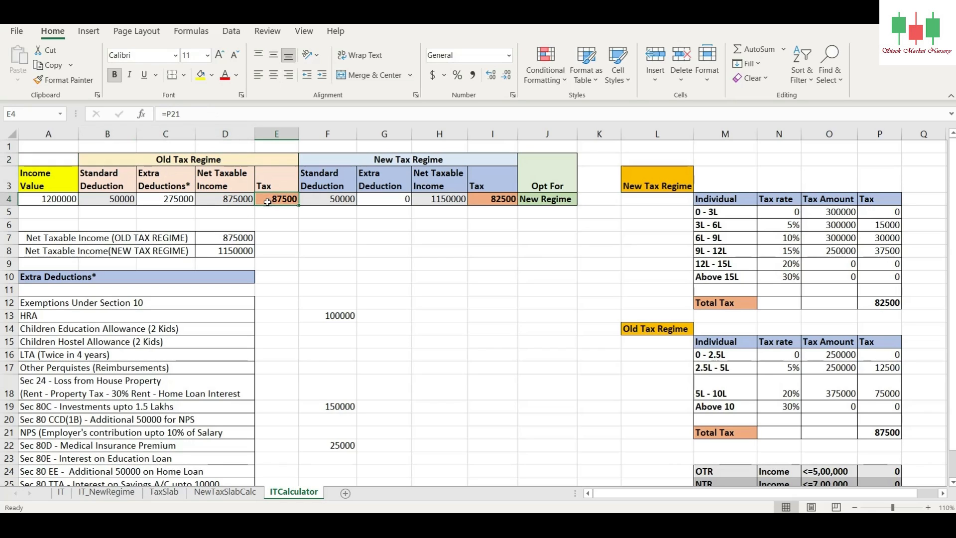
left_click(394, 165)
left_click(491, 199)
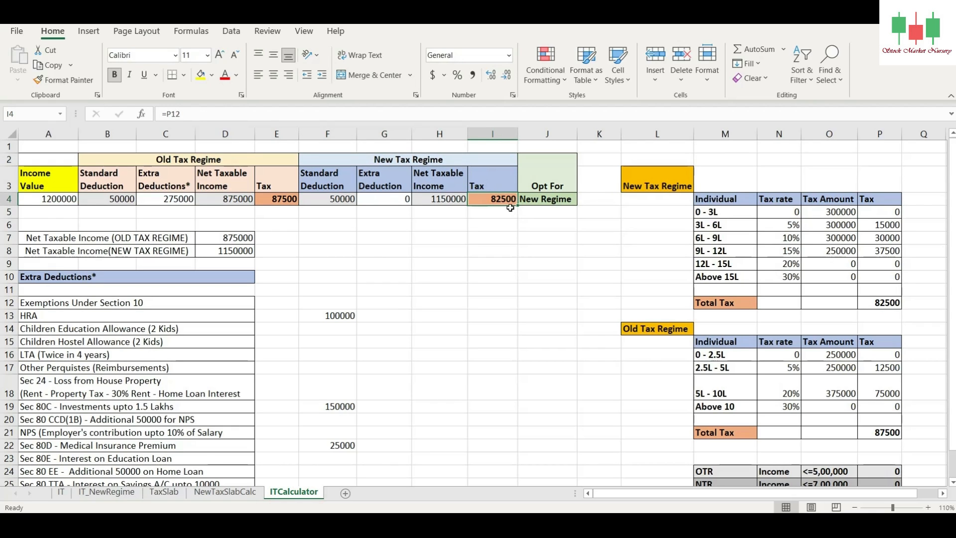
left_click(538, 200)
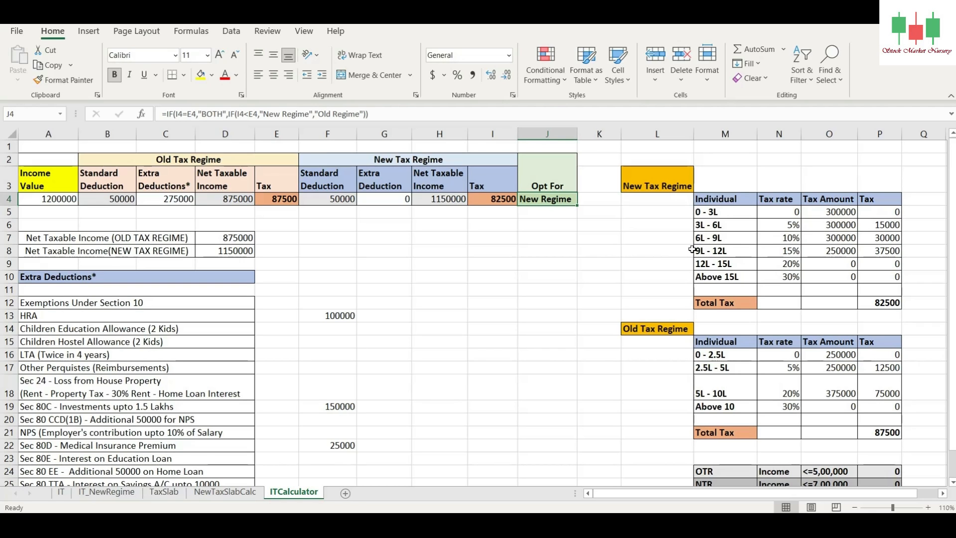
left_click(440, 199)
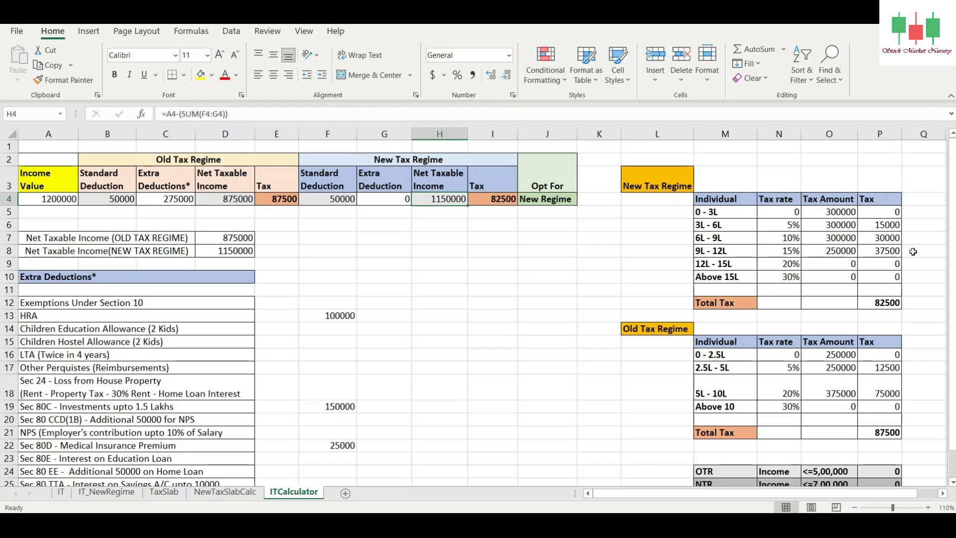
left_click(504, 200)
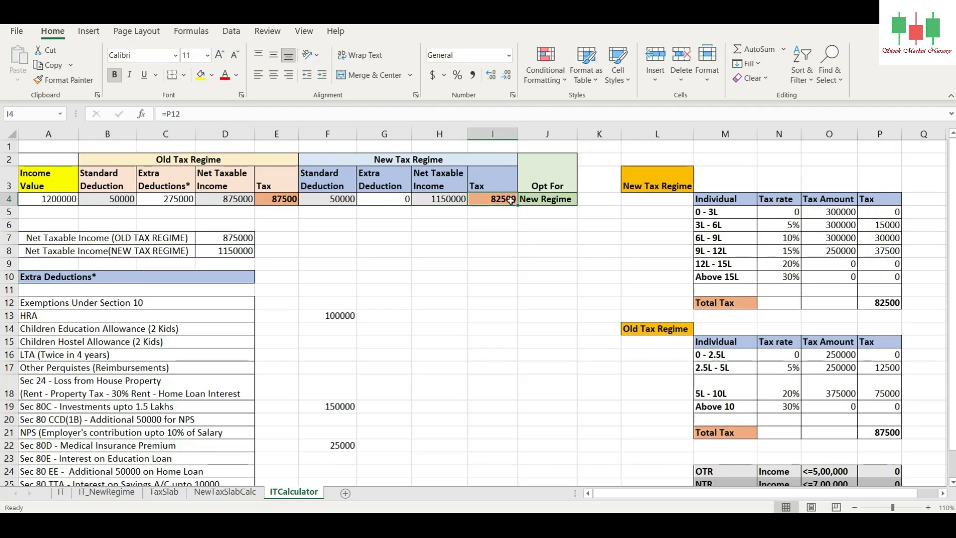
Step: Set the Income Value in A4 to 1500000 and compare the old and new regime tax
left_click(52, 197)
type("150")
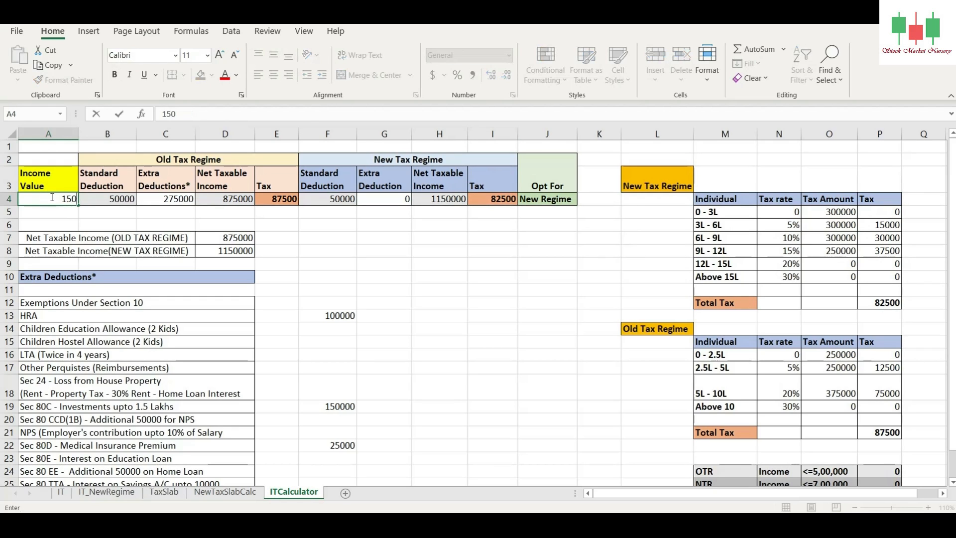
type("0000")
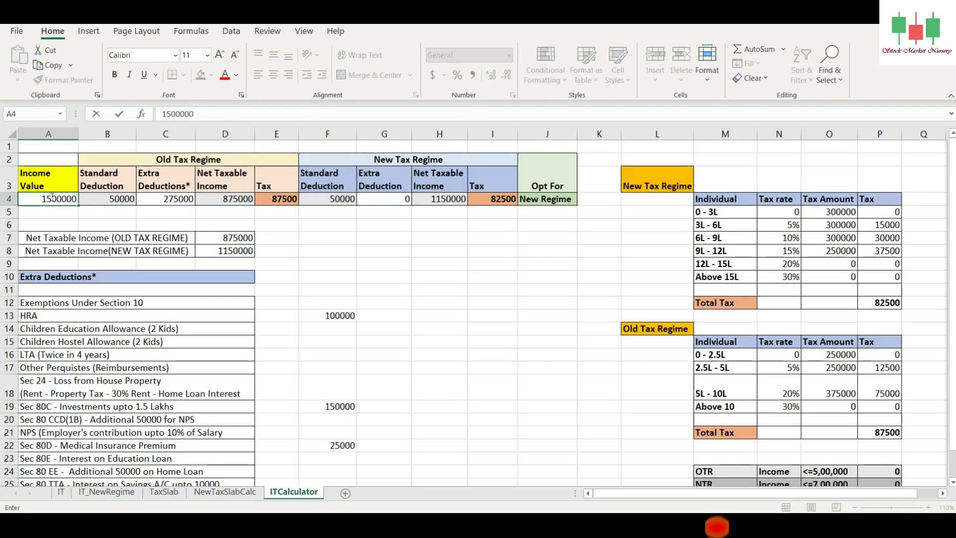
key("Return")
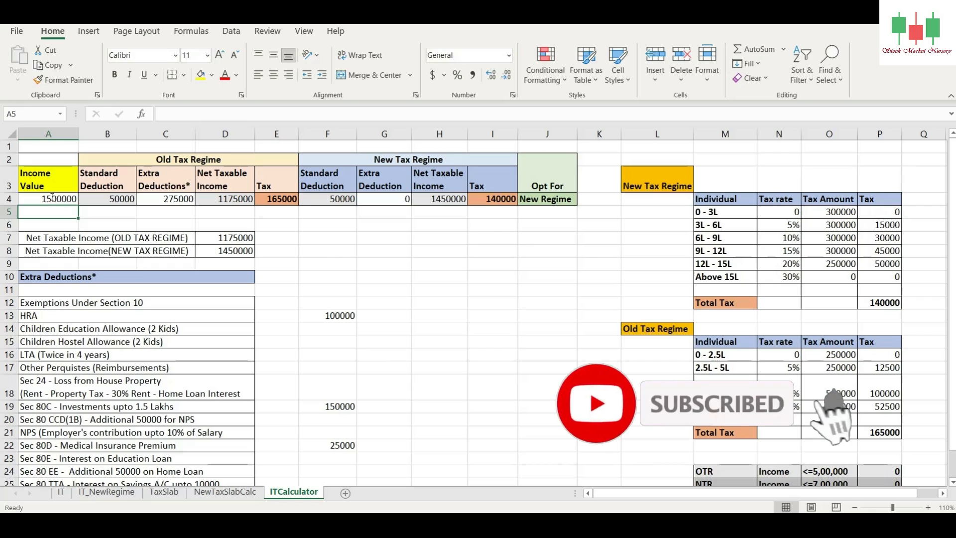
left_click(503, 201)
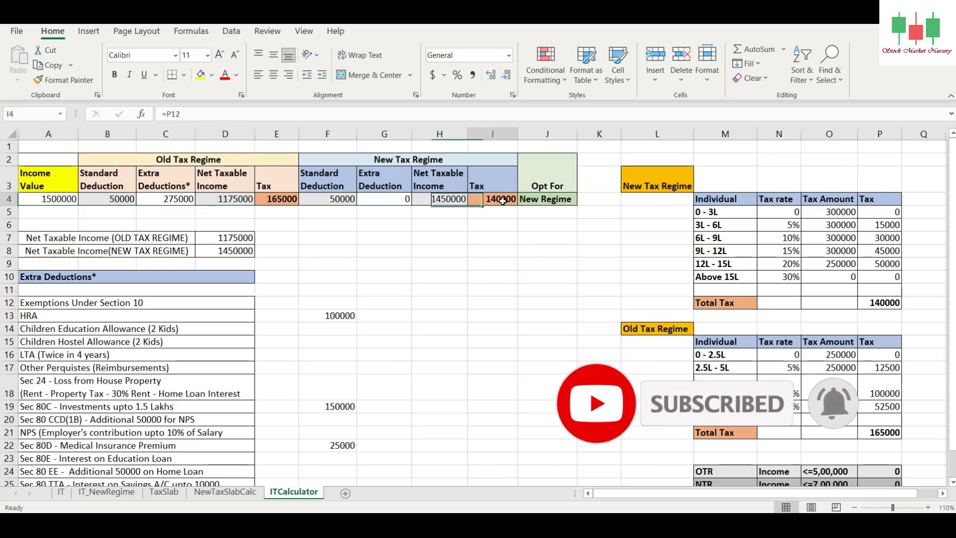
left_click(278, 201)
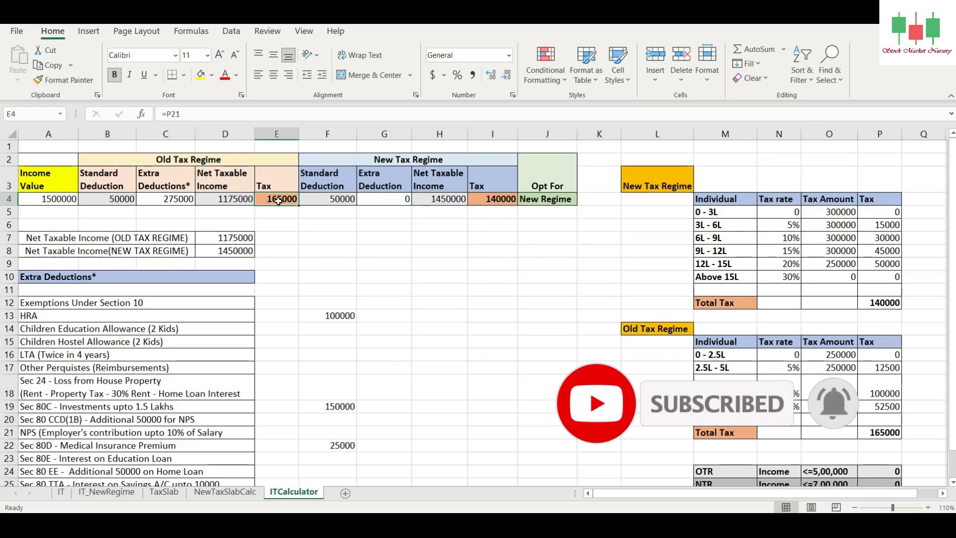
left_click(486, 201)
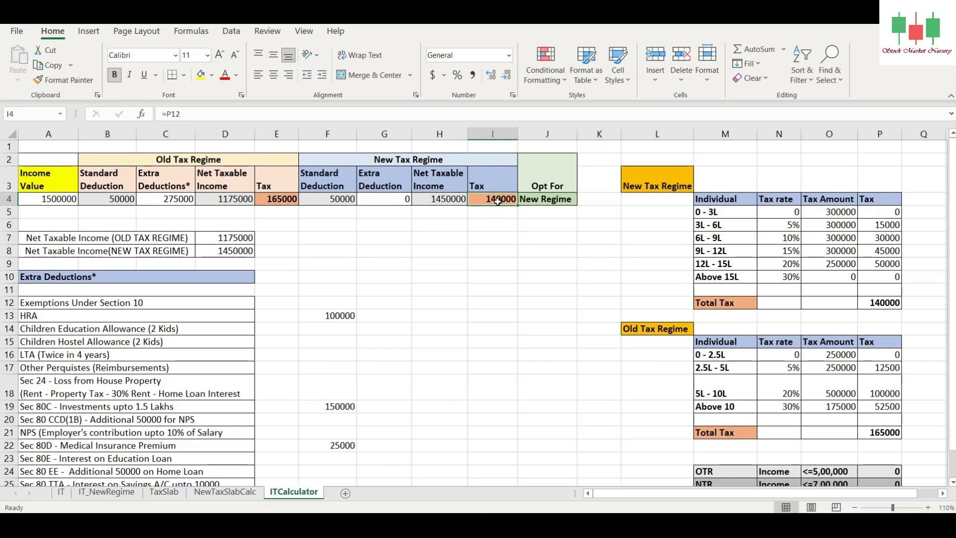
Step: Set the old regime's Extra Deductions in C4 to 400000 and compare the tax in E4 and I4
left_click(170, 199)
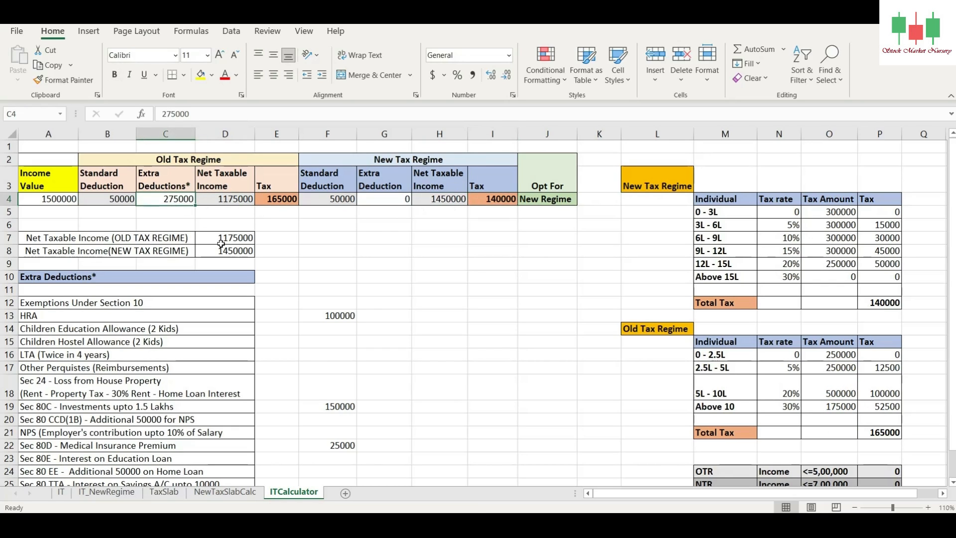
type("4")
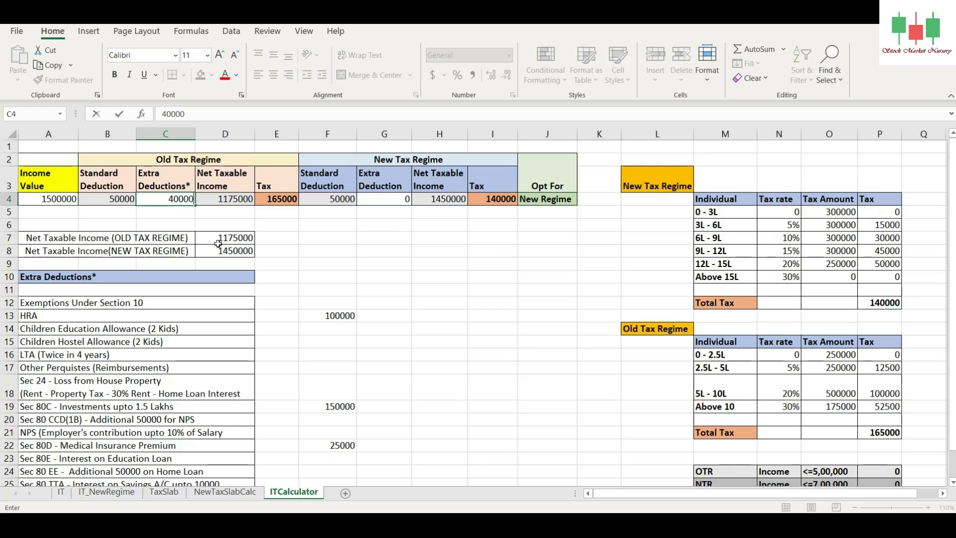
key("Return")
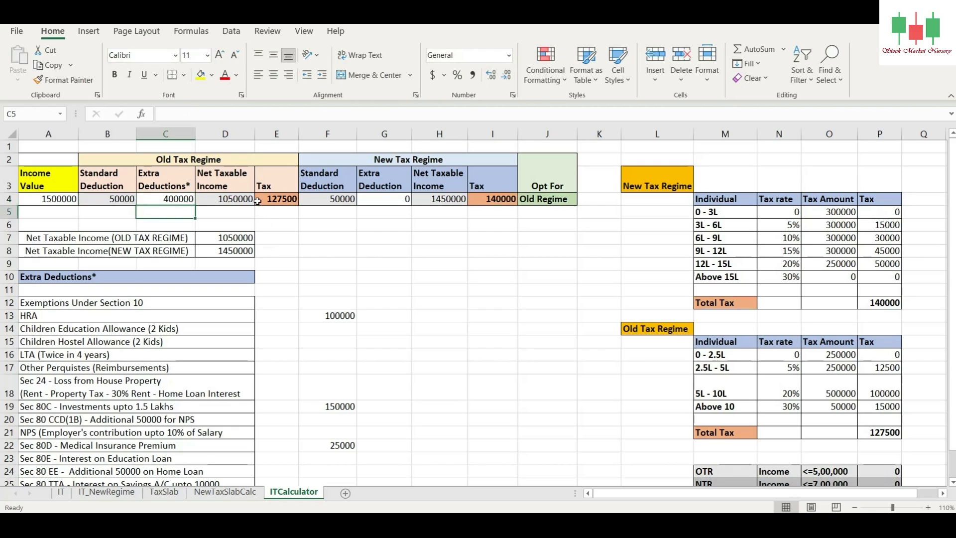
left_click(276, 199)
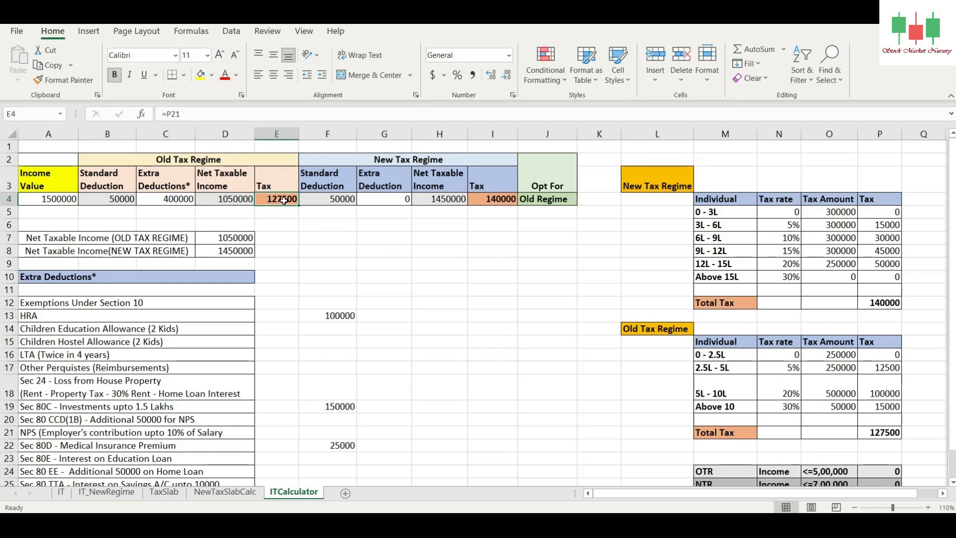
left_click(496, 200)
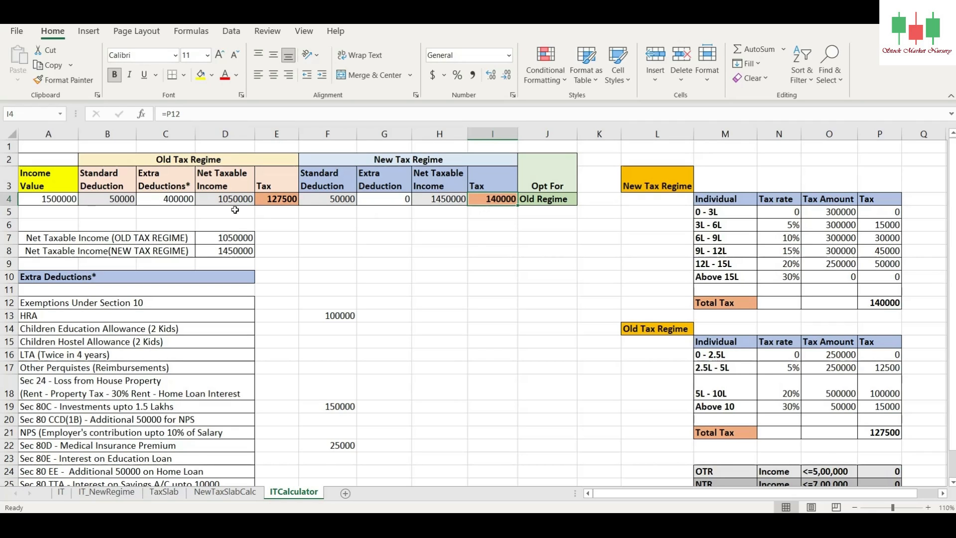
Step: Set the Income Value in A4 to 1600000 and review the new regime's Standard Deduction and both tax amounts
left_click(50, 199)
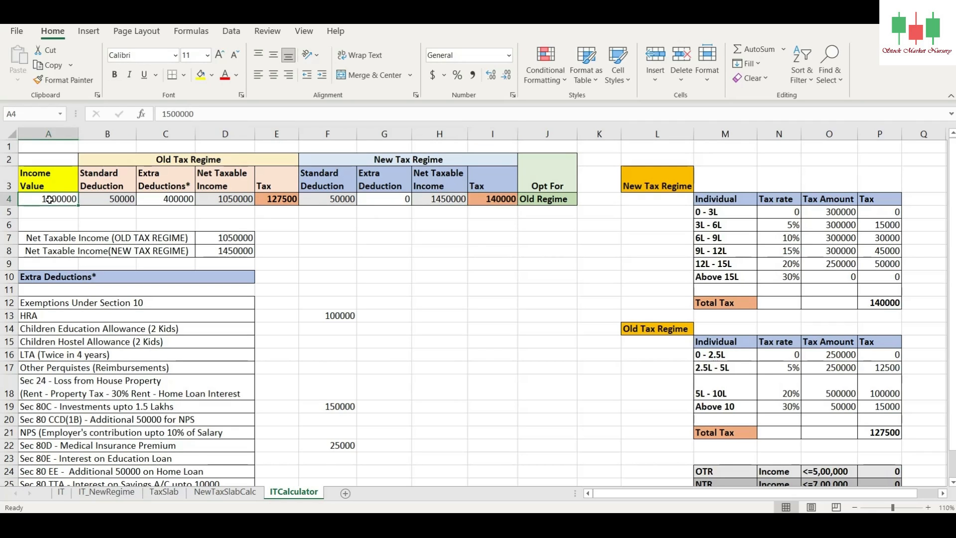
type("16")
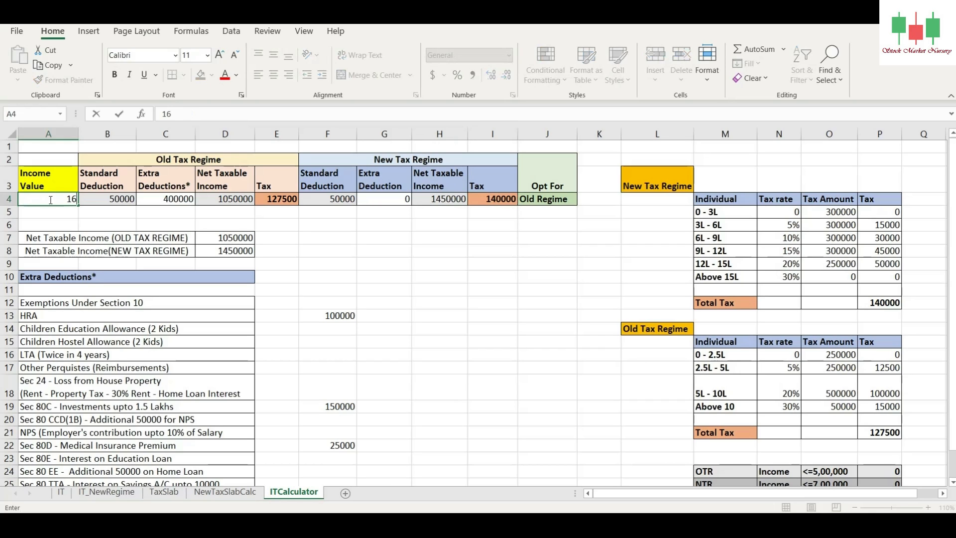
type("00000")
key("Return")
left_click(327, 200)
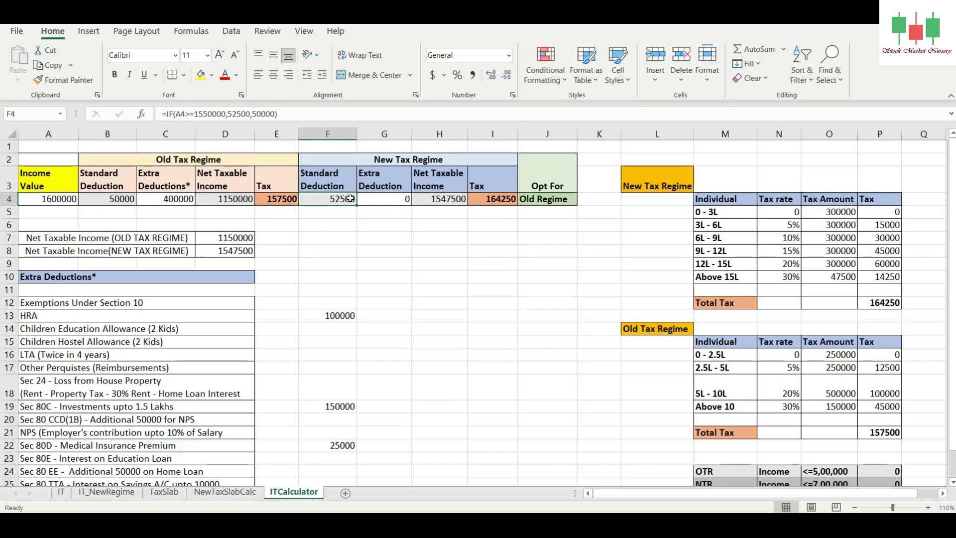
left_click(180, 201)
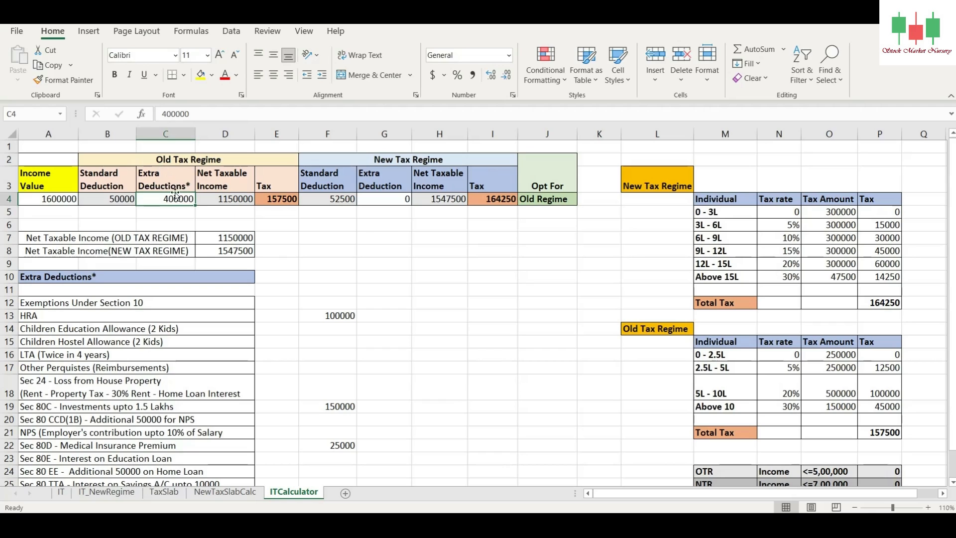
left_click(281, 201)
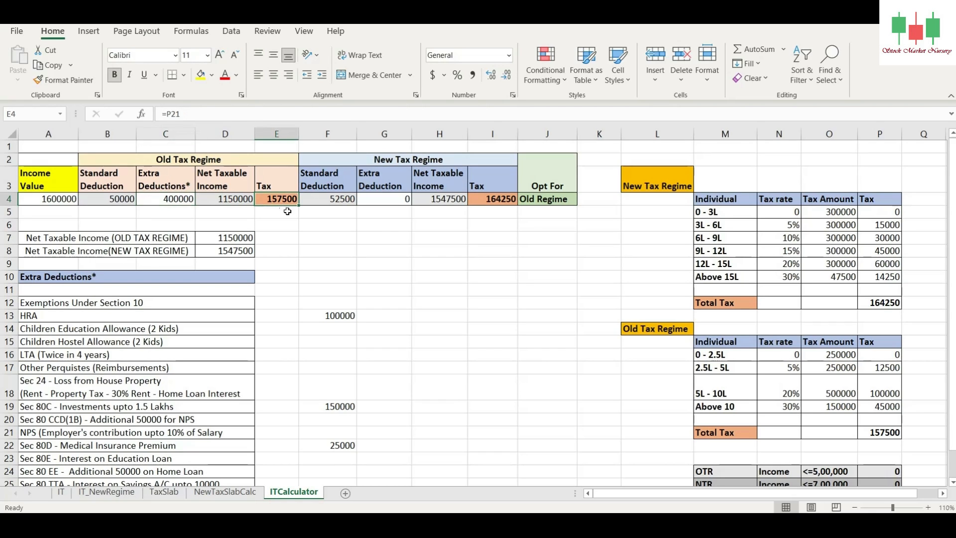
left_click(490, 200)
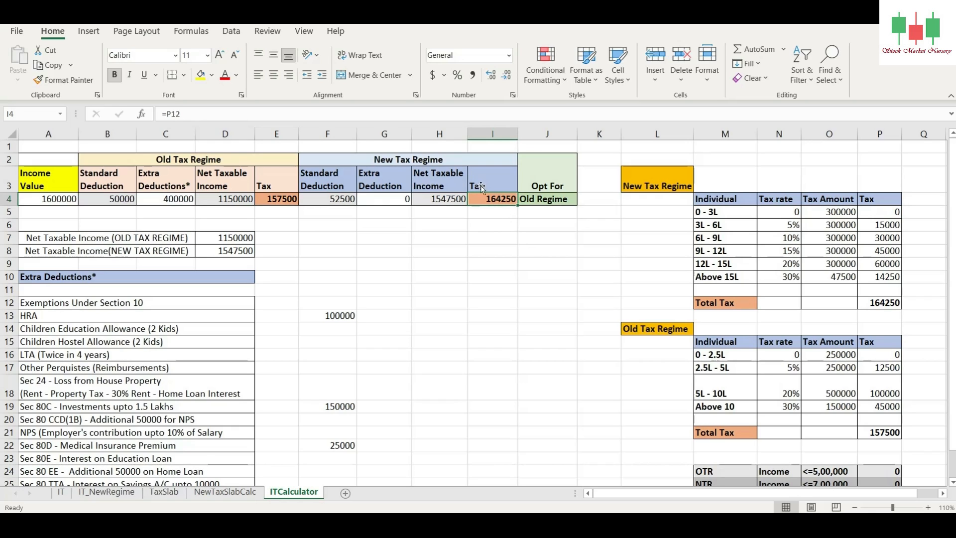
Step: Set the old regime's Extra Deductions in C4 to 300000 and compare both regimes' Net Taxable Income and the new regime tax
left_click(549, 204)
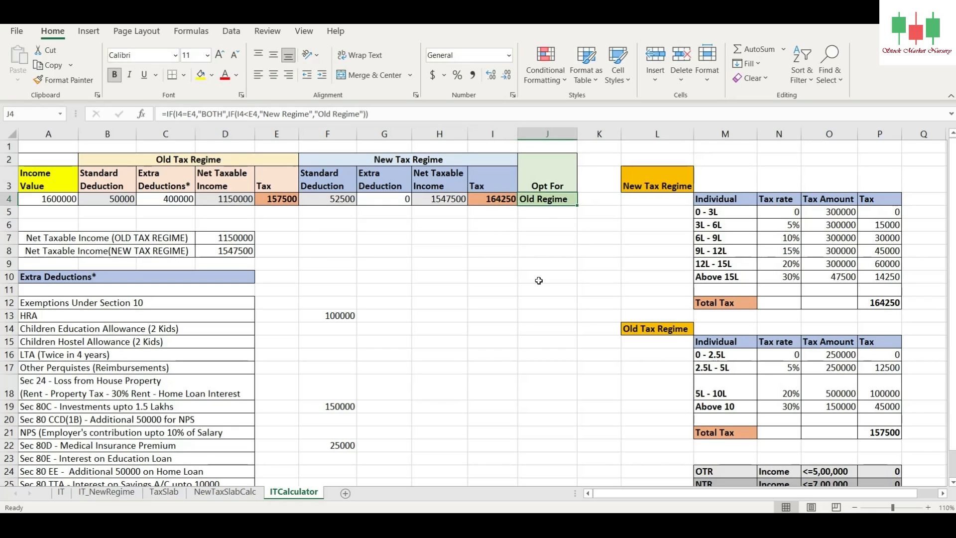
left_click(182, 203)
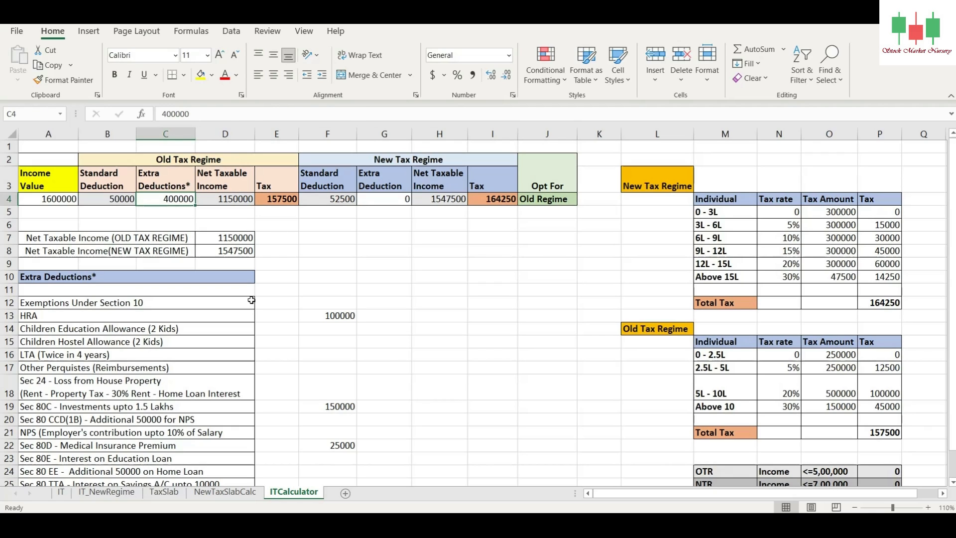
type("30000")
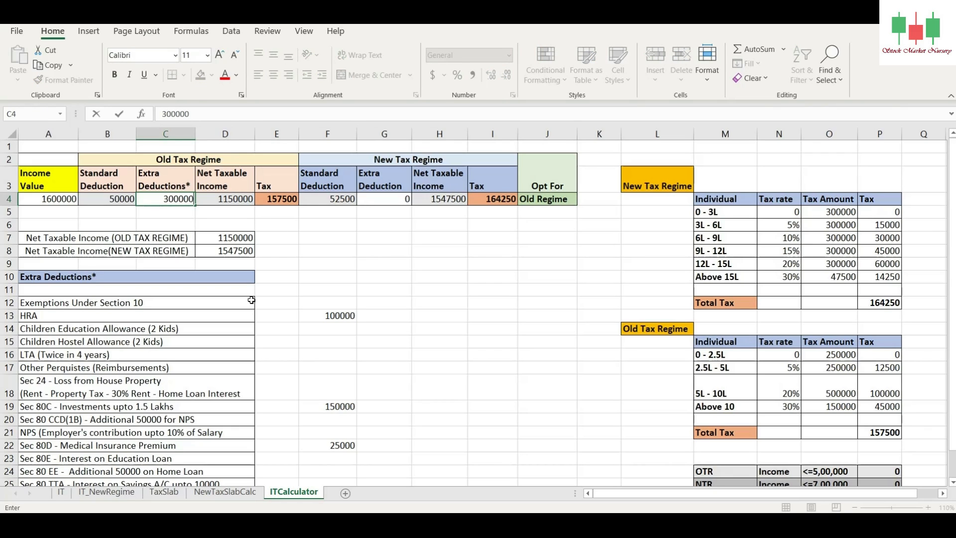
key("Return")
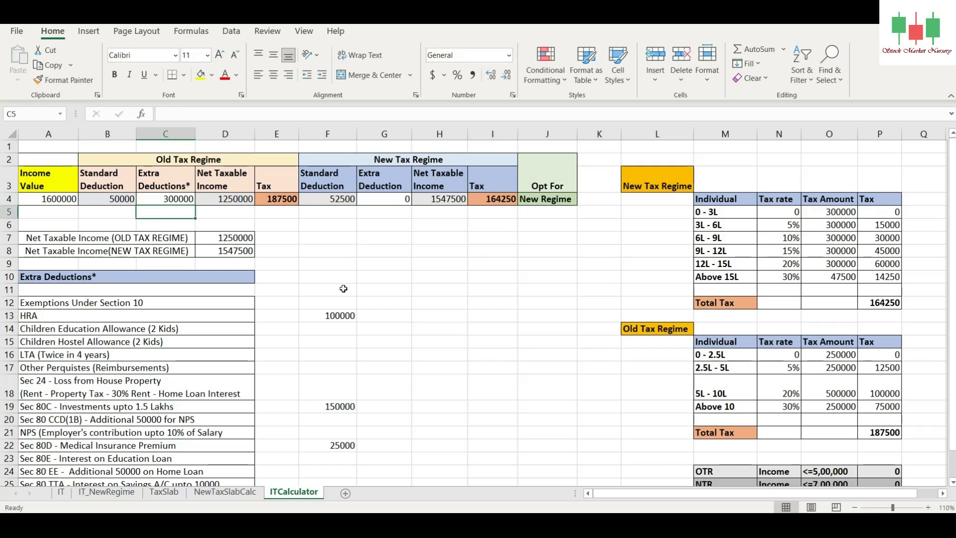
left_click(485, 202)
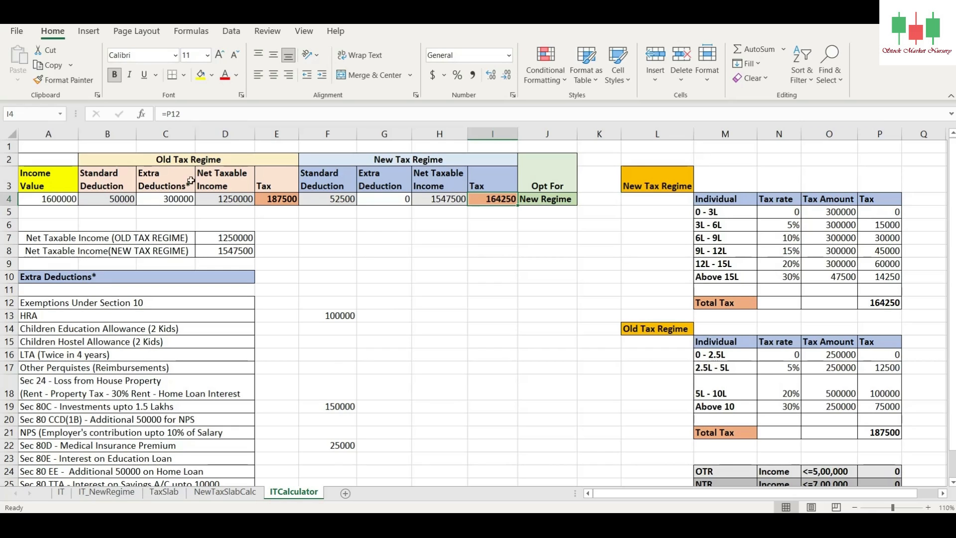
left_click(221, 198)
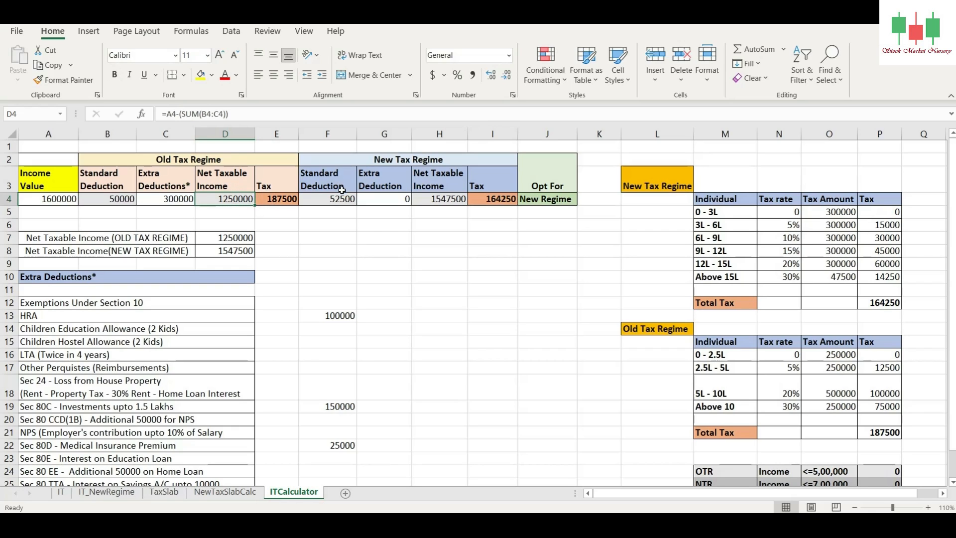
left_click(441, 201)
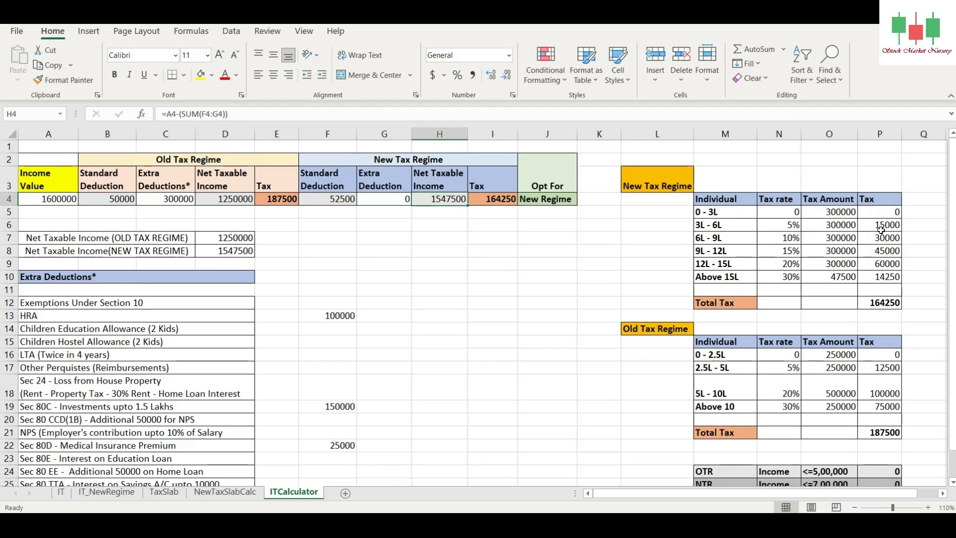
left_click(513, 203)
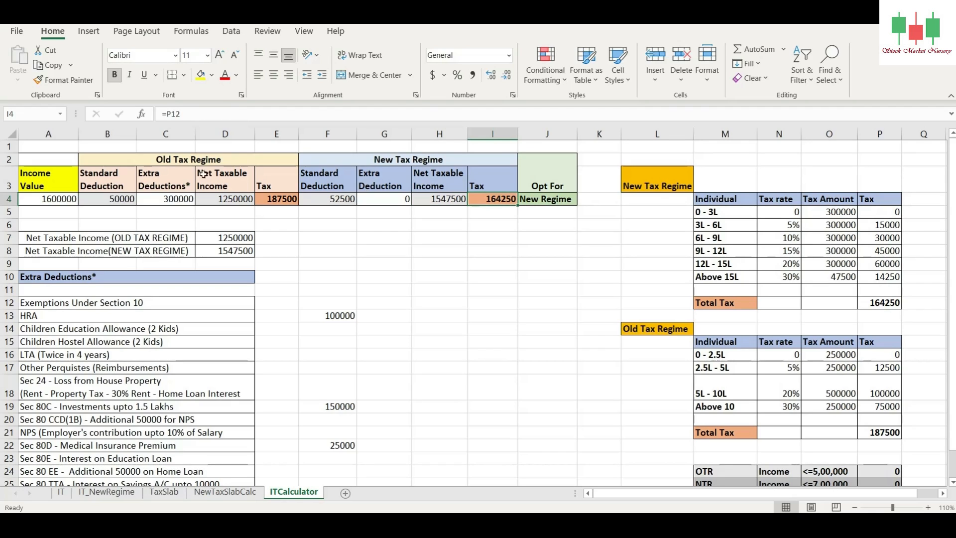
Step: Set the Income Value in A4 to 2000000 and compare the tax in I4 and E4
left_click(48, 197)
type("2")
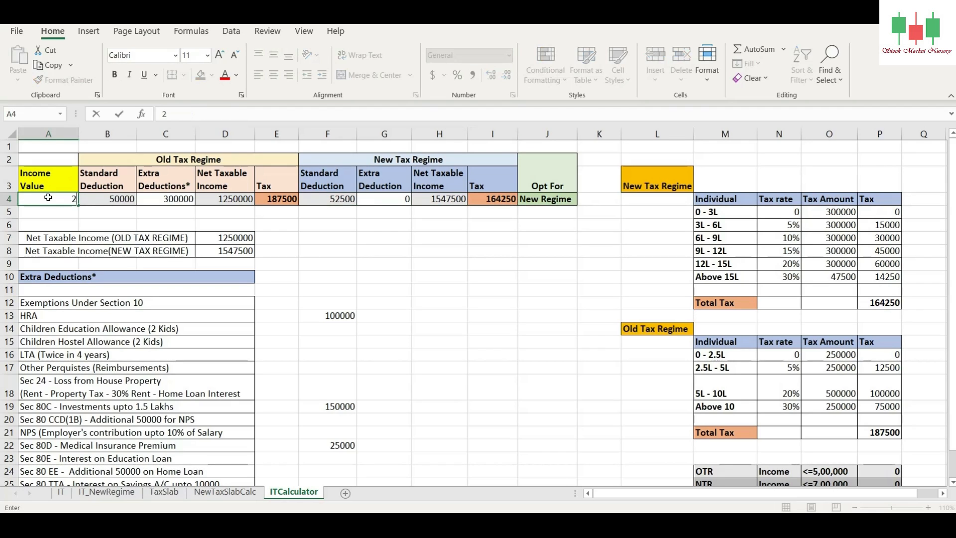
type("000000")
key("Return")
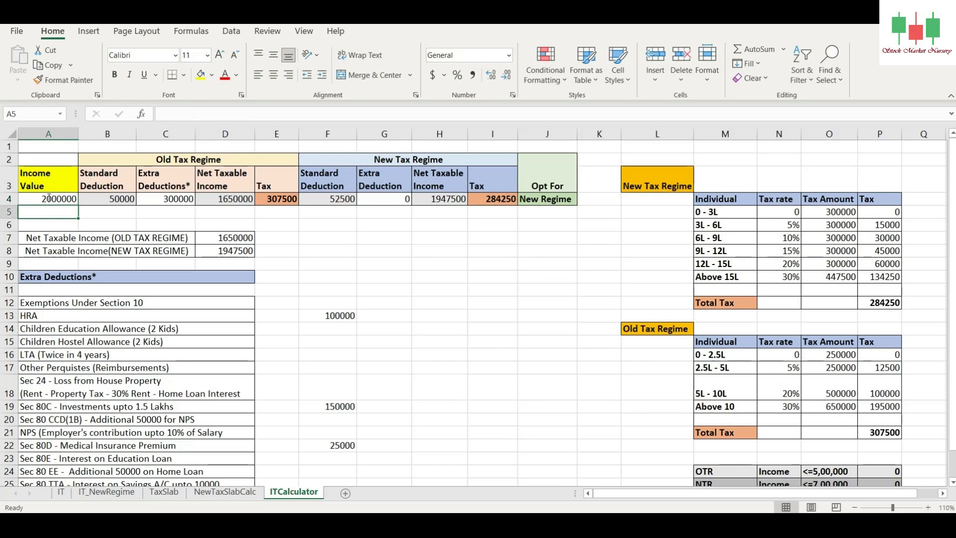
left_click(163, 199)
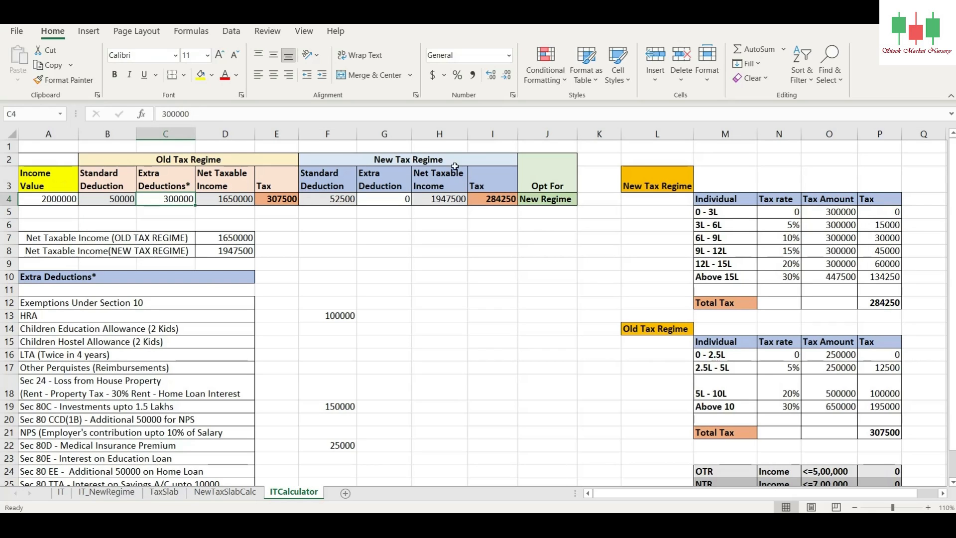
left_click(440, 159)
left_click(498, 201)
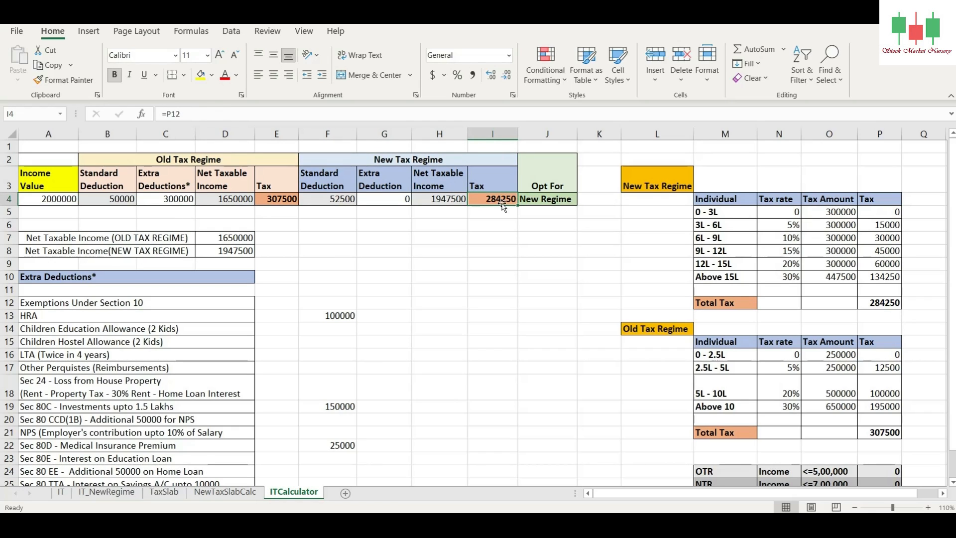
left_click(272, 198)
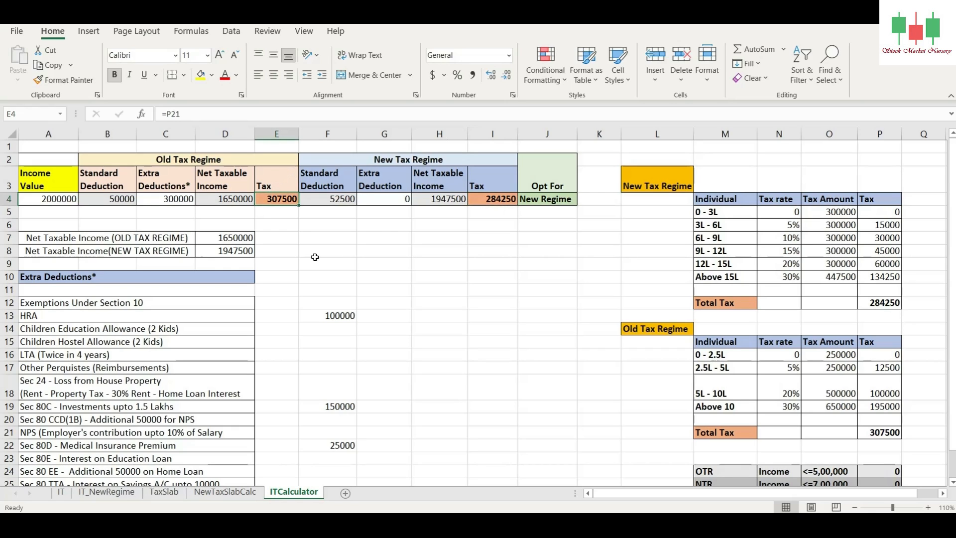
Step: Set the Income Value in A4 to 2500000
left_click(58, 199)
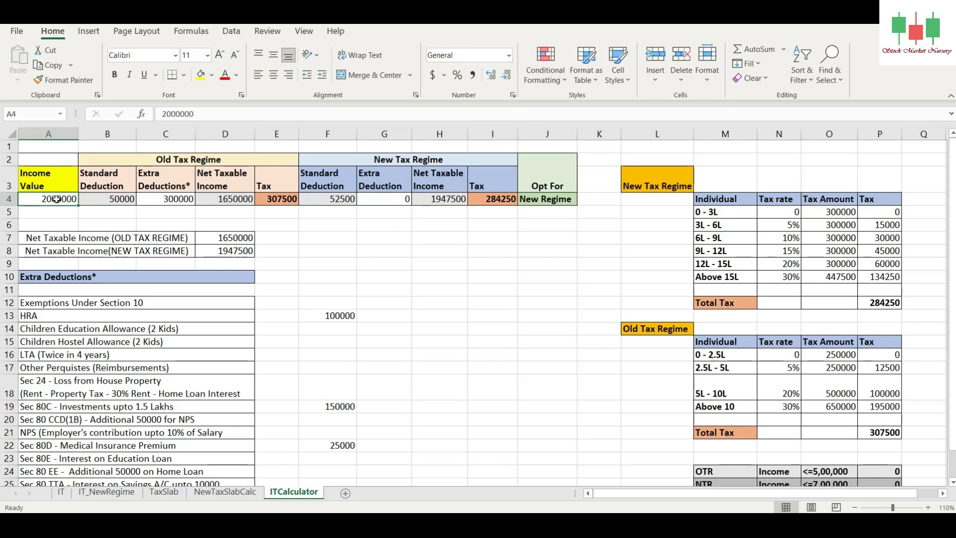
type("2500000")
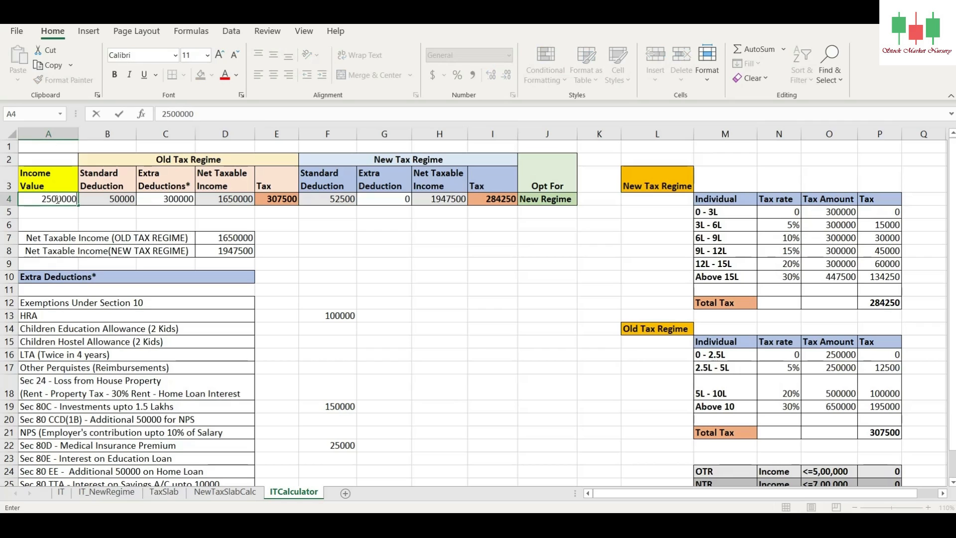
key("Return")
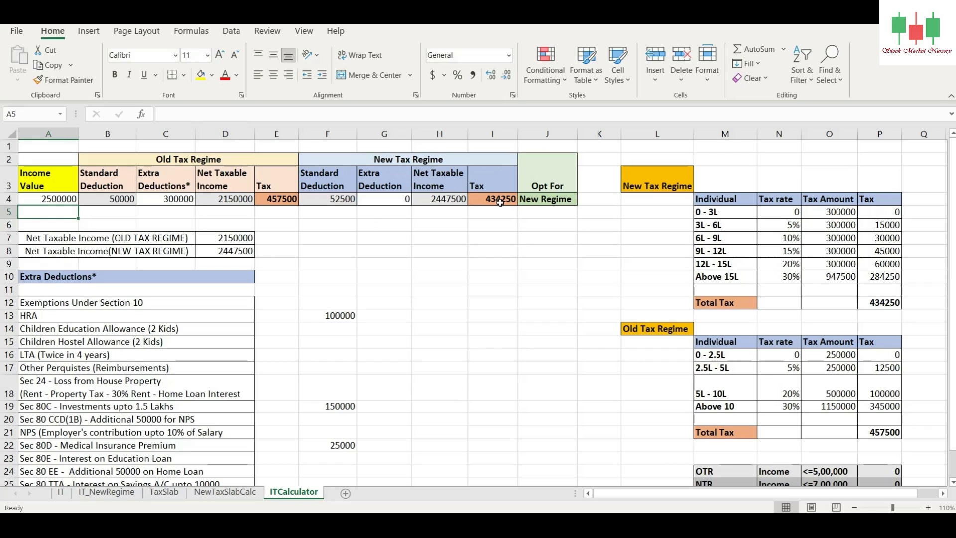
Step: Set the old regime's Extra Deductions in C4 to 400000 and check the old regime tax in E4
left_click(156, 194)
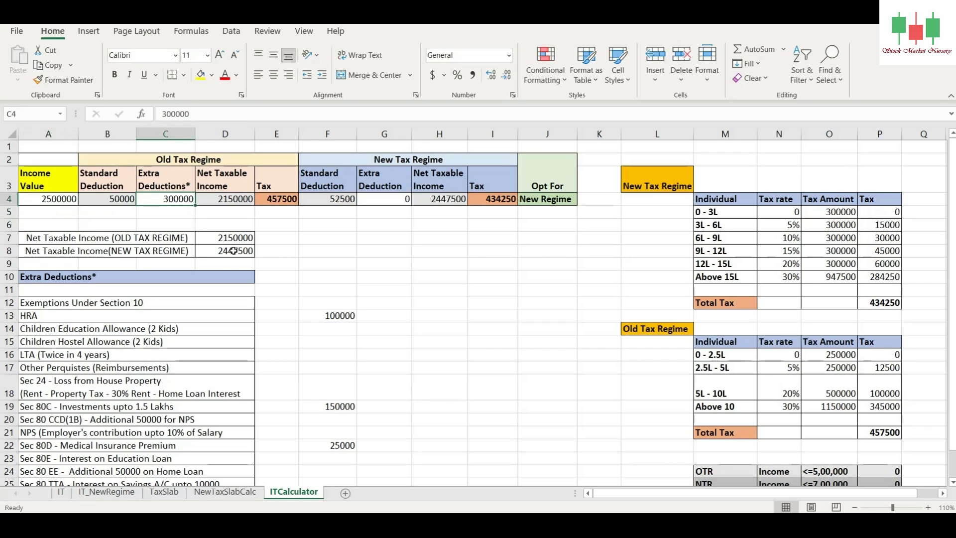
type("4000")
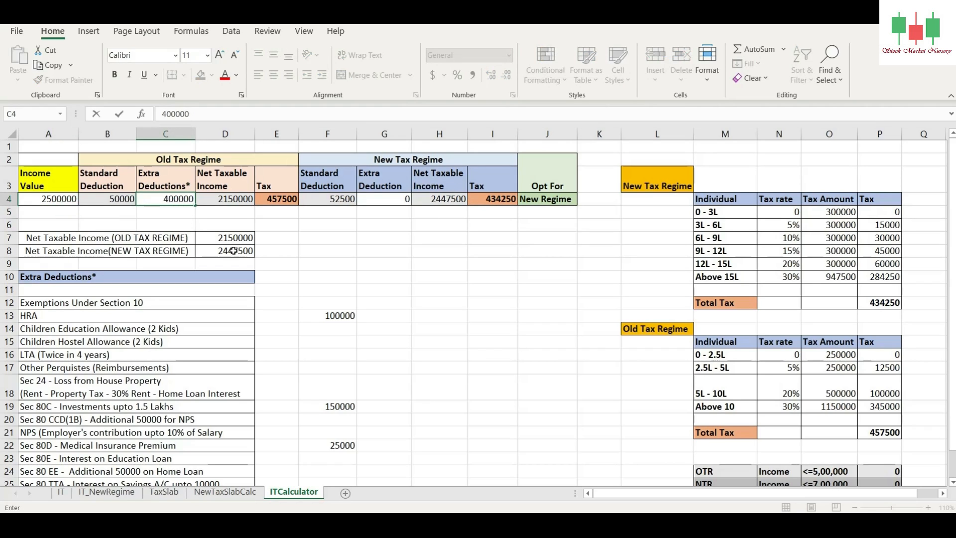
key("Return")
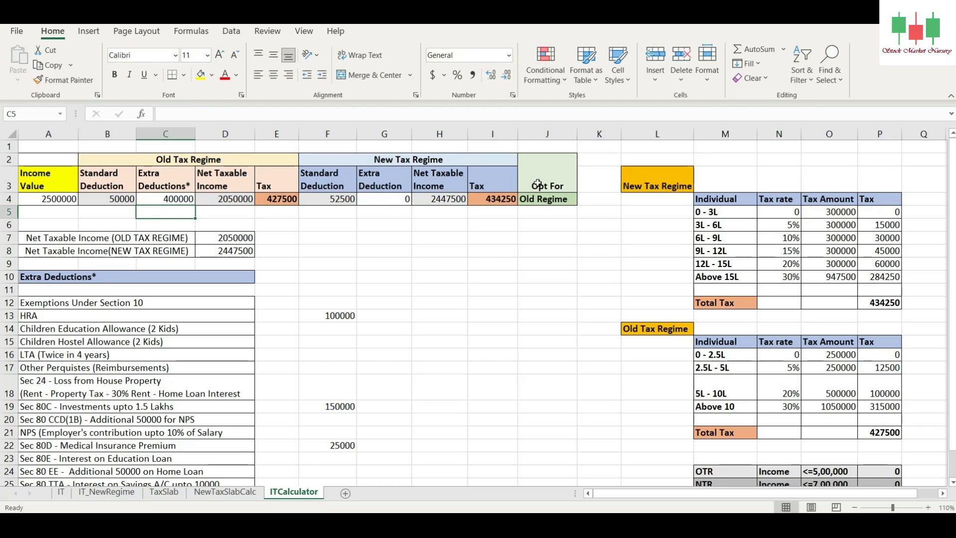
left_click(276, 200)
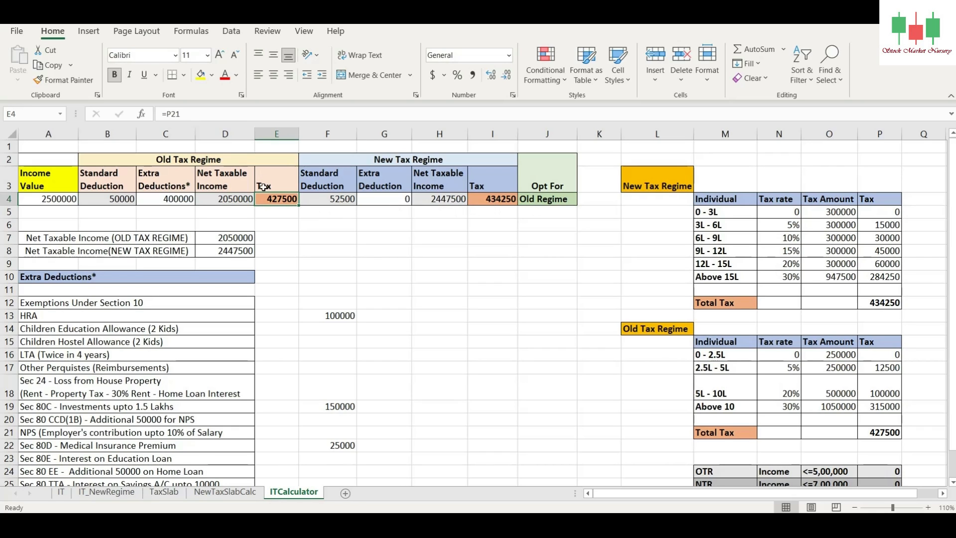
Step: Set the old regime's Extra Deductions in C4 to 250000
left_click(191, 196)
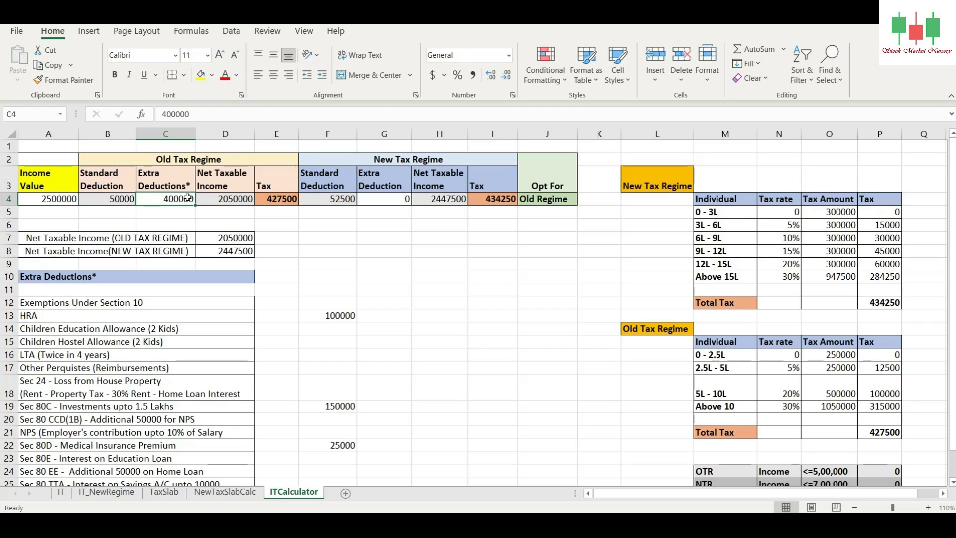
type("250000")
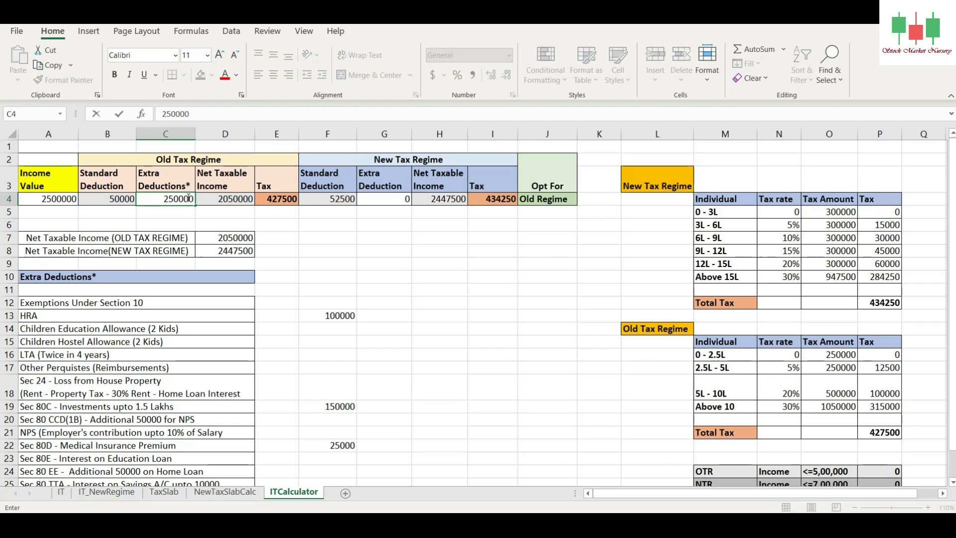
key("Return")
Step: Set the Income Value in A4 to 3000000 and Extra Deductions in C4 to 350000, checking the new regime tax and Opt For result
left_click(42, 198)
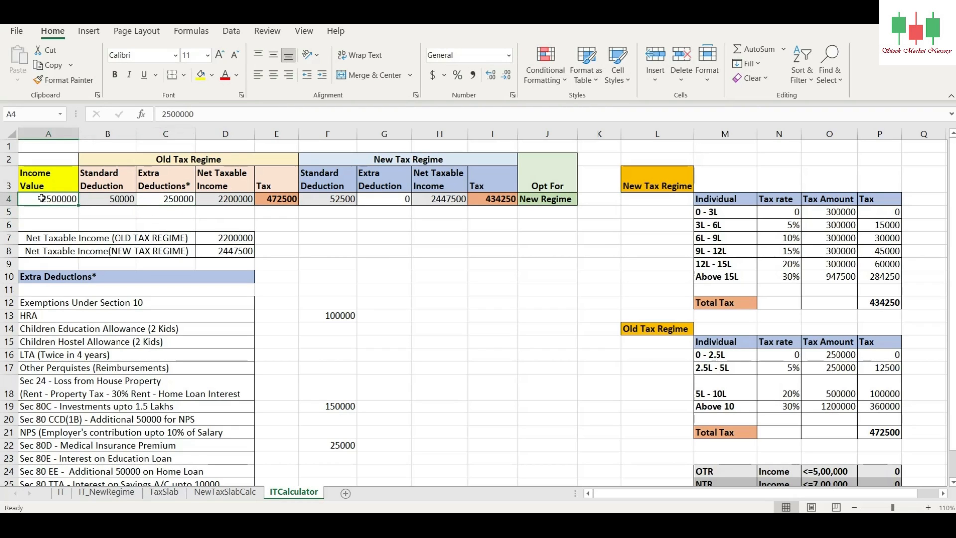
type("3000000")
key("Return")
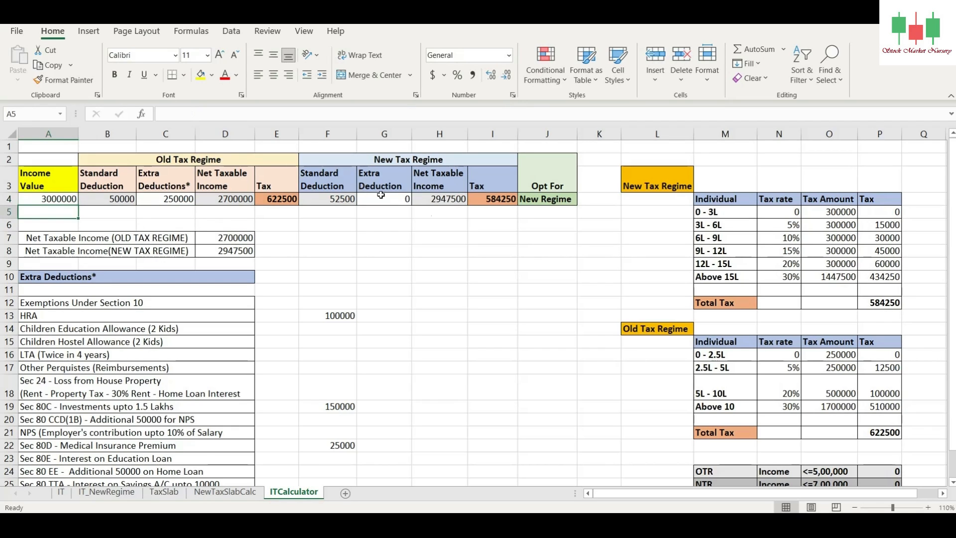
left_click(491, 201)
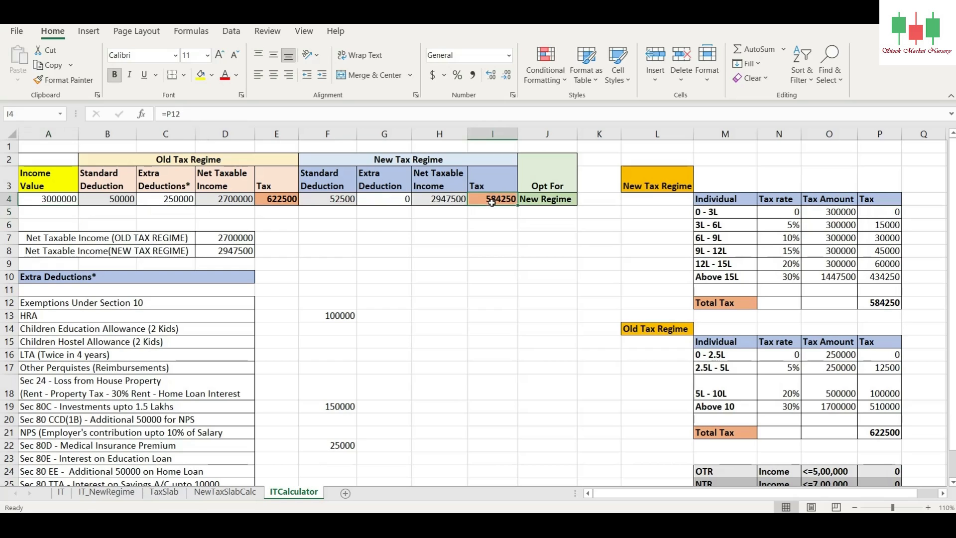
left_click(551, 200)
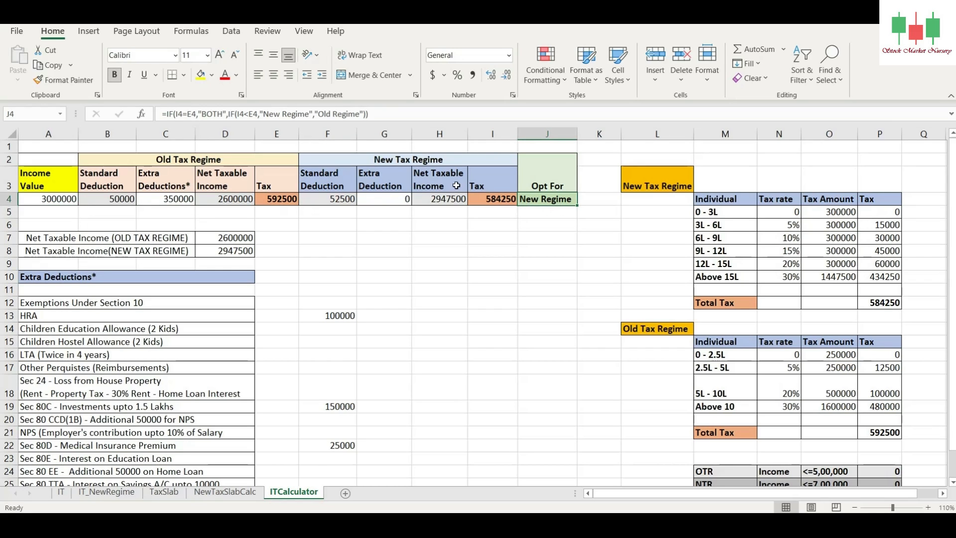
Step: Set the Income Value in A4 to 3500000 and check the Opt For result in J4
left_click(43, 198)
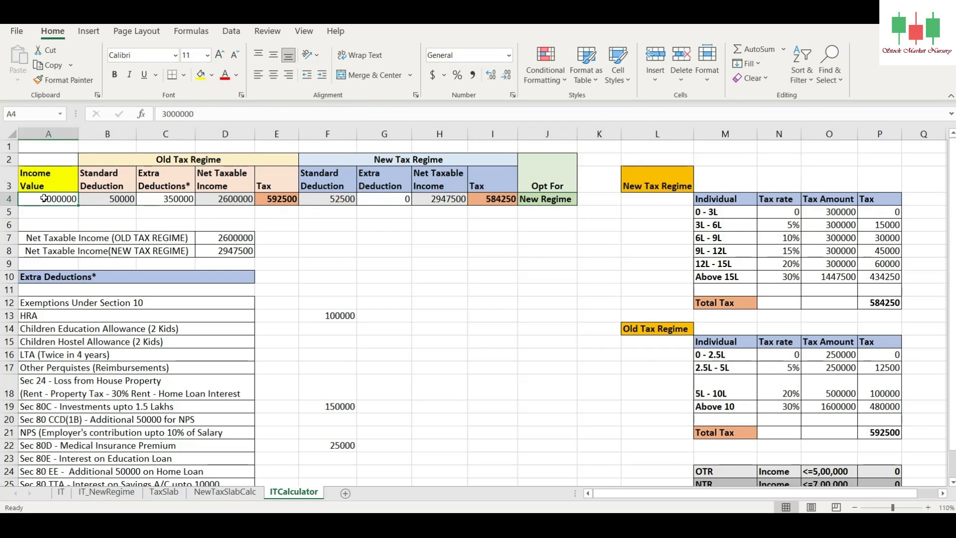
type("3500")
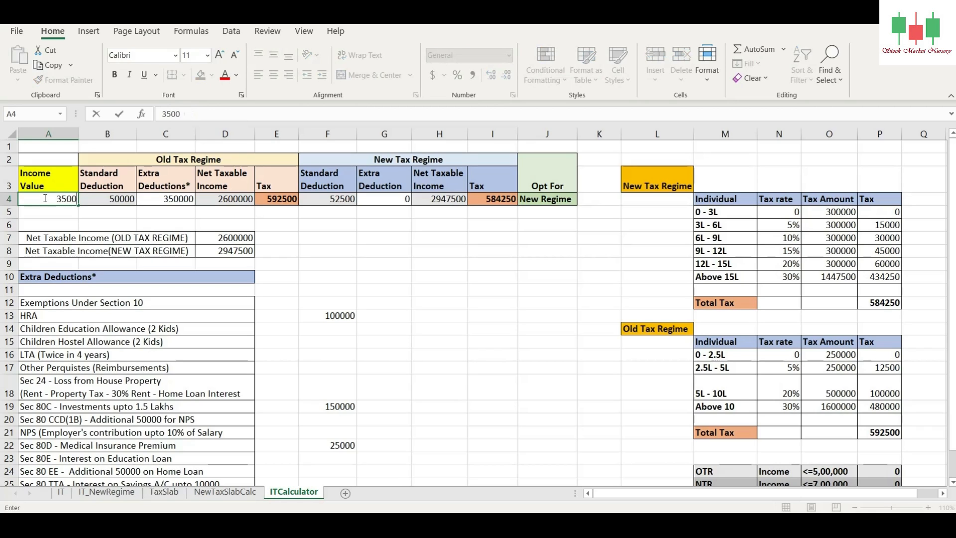
type("000")
key("Return")
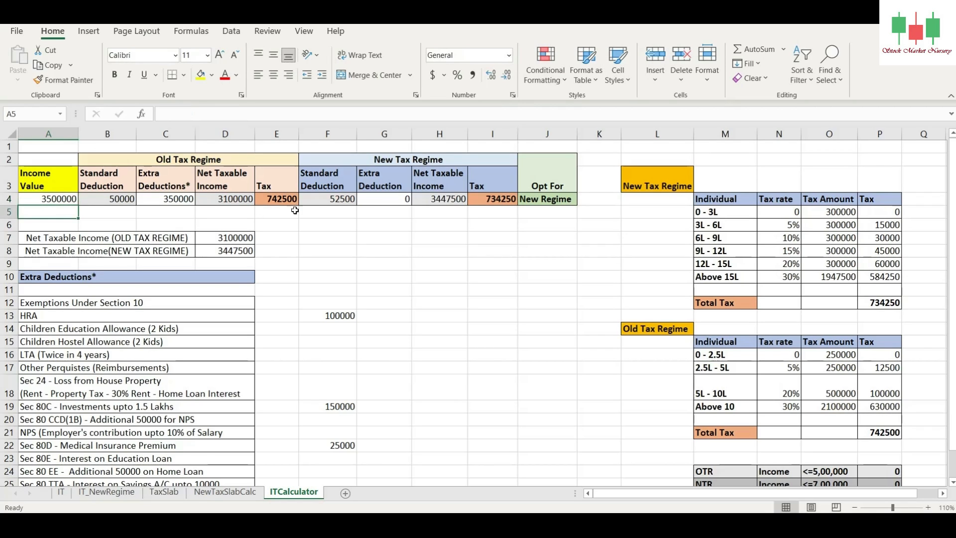
left_click(539, 202)
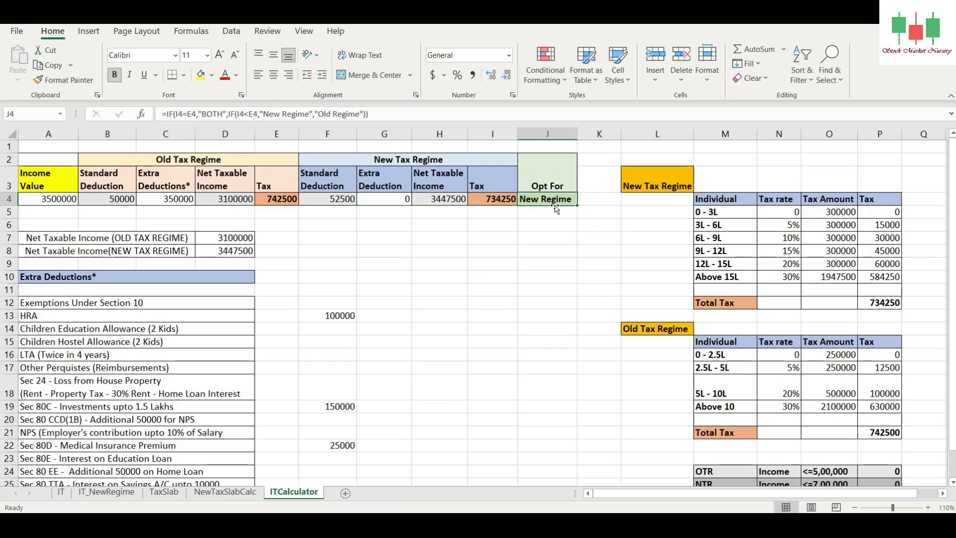